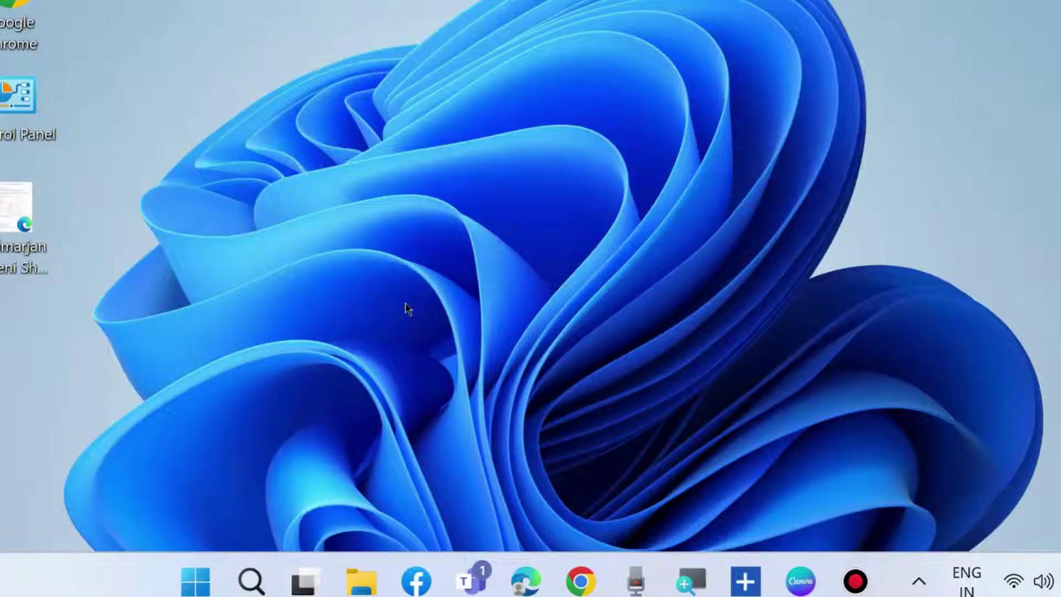
Open the %TEMP% temporary files folder from the Run dialog
right_click(209, 575)
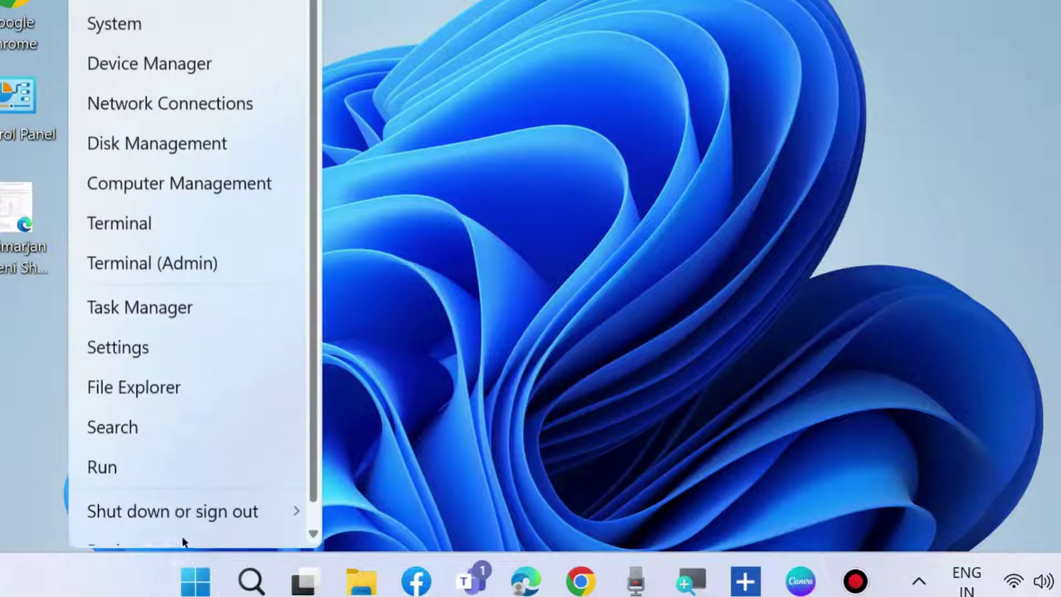
click(155, 470)
key(BackSpace)
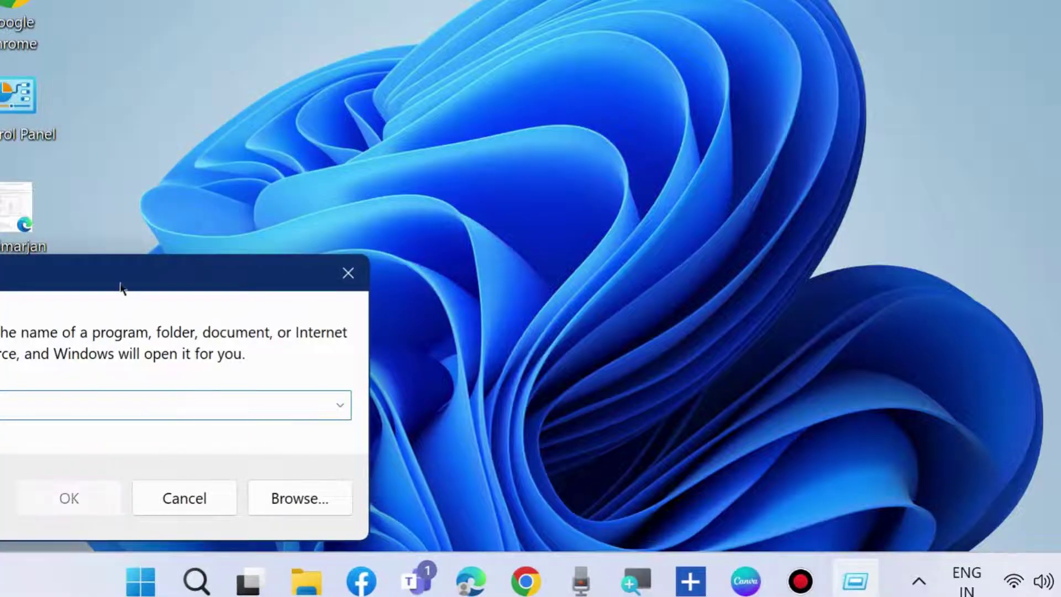
drag(121, 287, 507, 112)
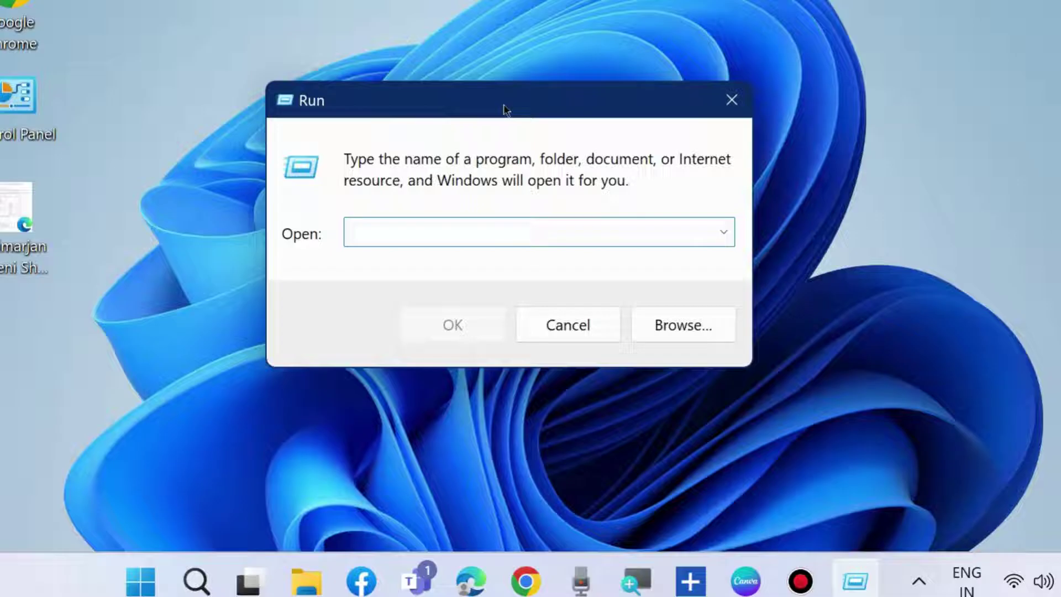
text(%)
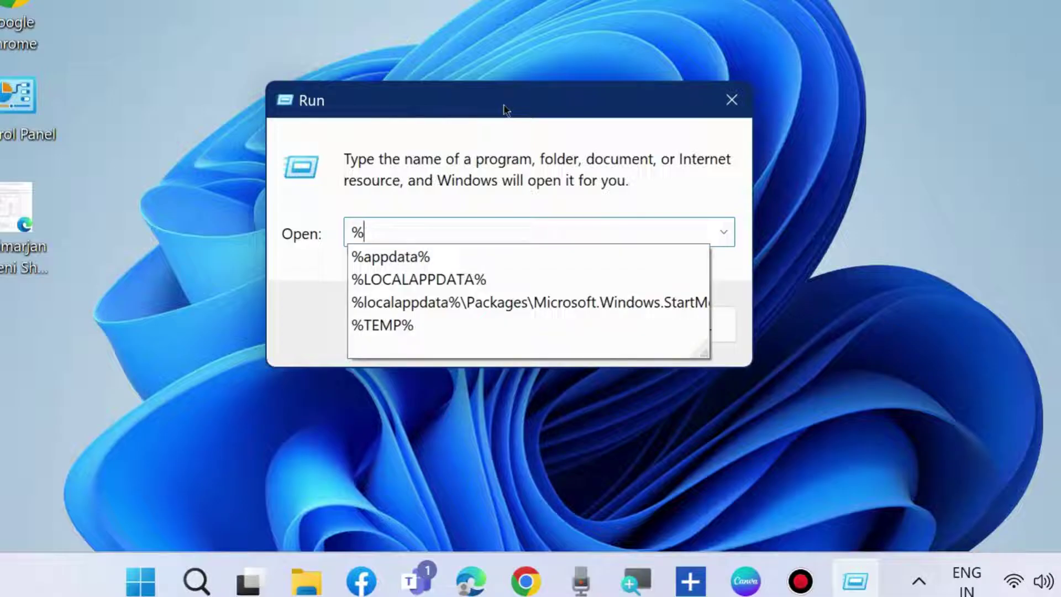
click(386, 325)
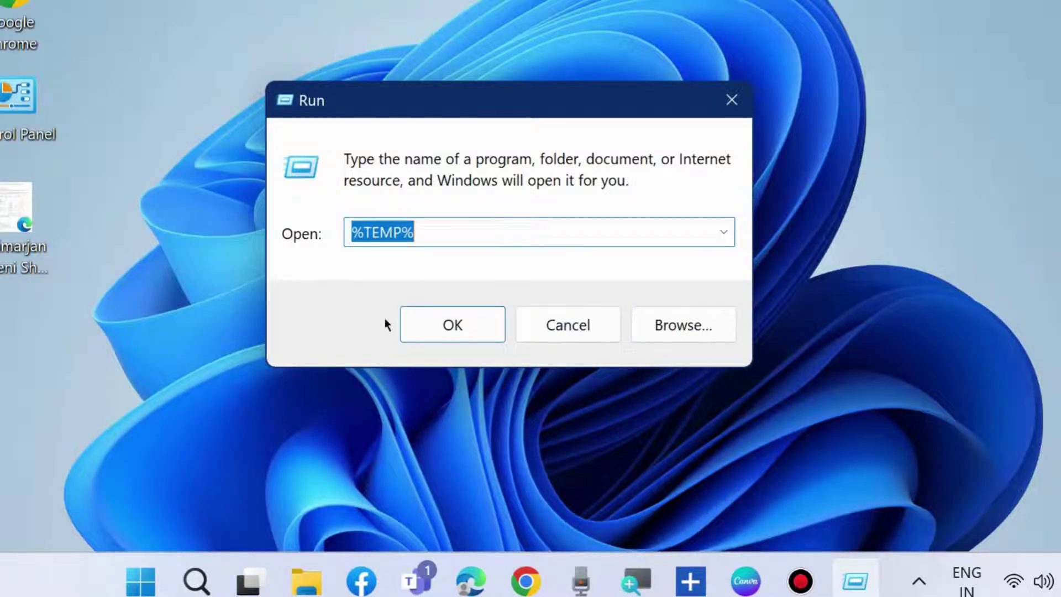
click(429, 237)
click(449, 325)
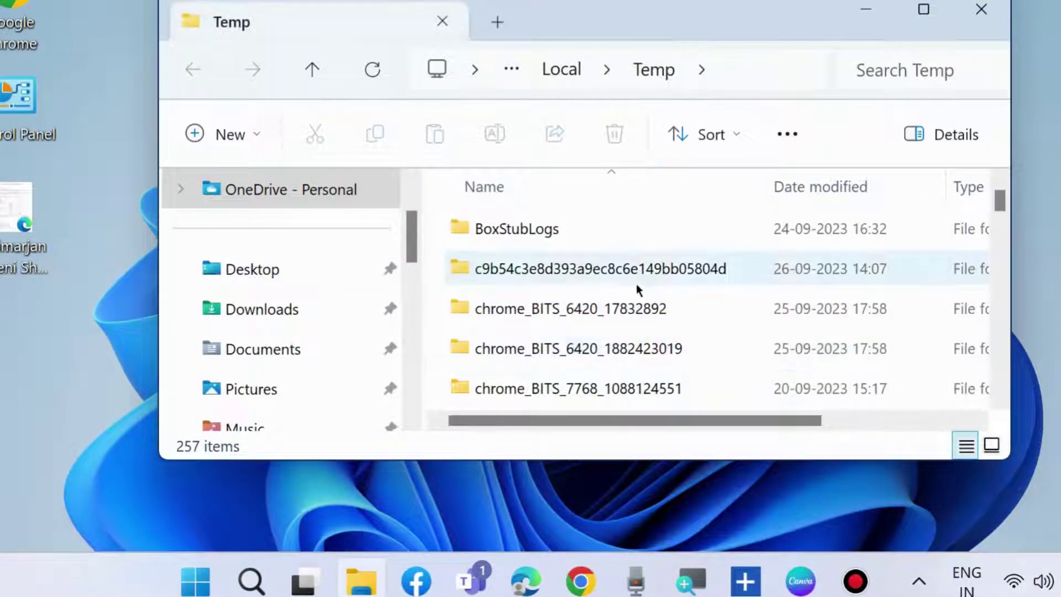
Delete all 257 Temp items, skip the protected ones, then minimize the window
scroll(630, 293, down, 5)
scroll(619, 299, down, 15)
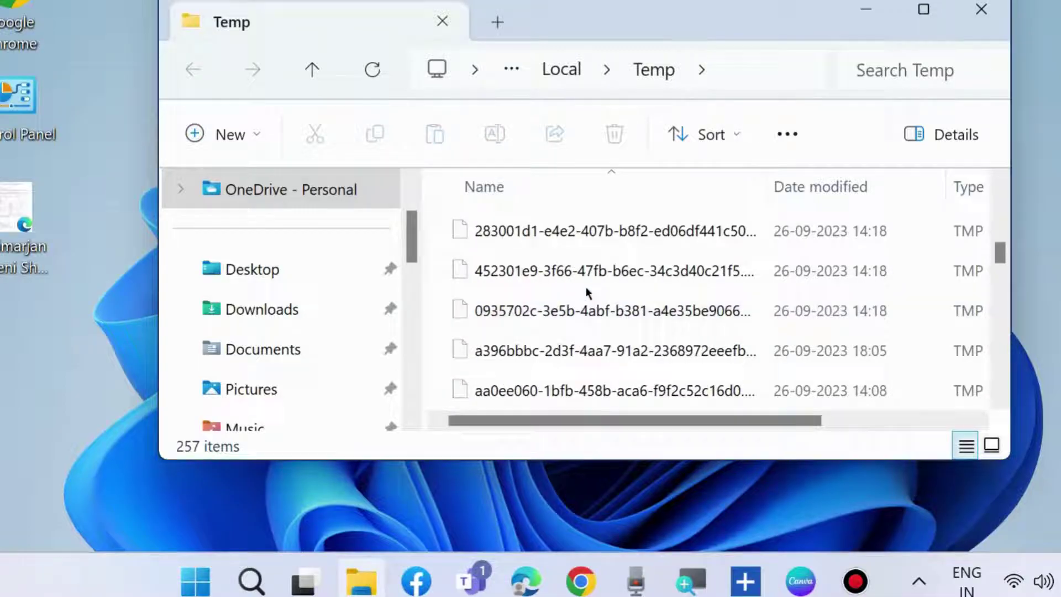
click(579, 275)
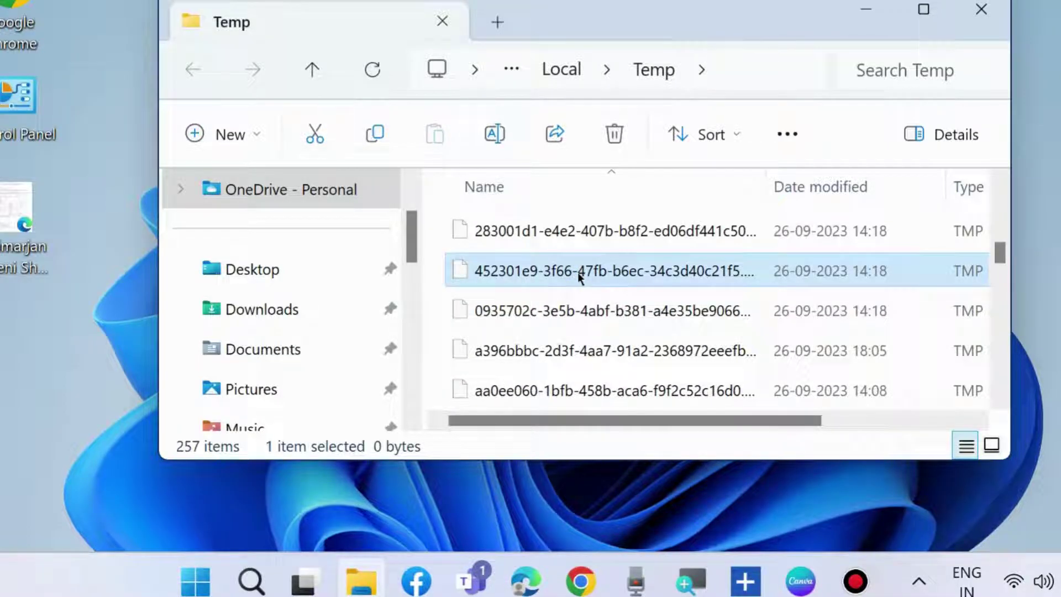
key(ctrl+a)
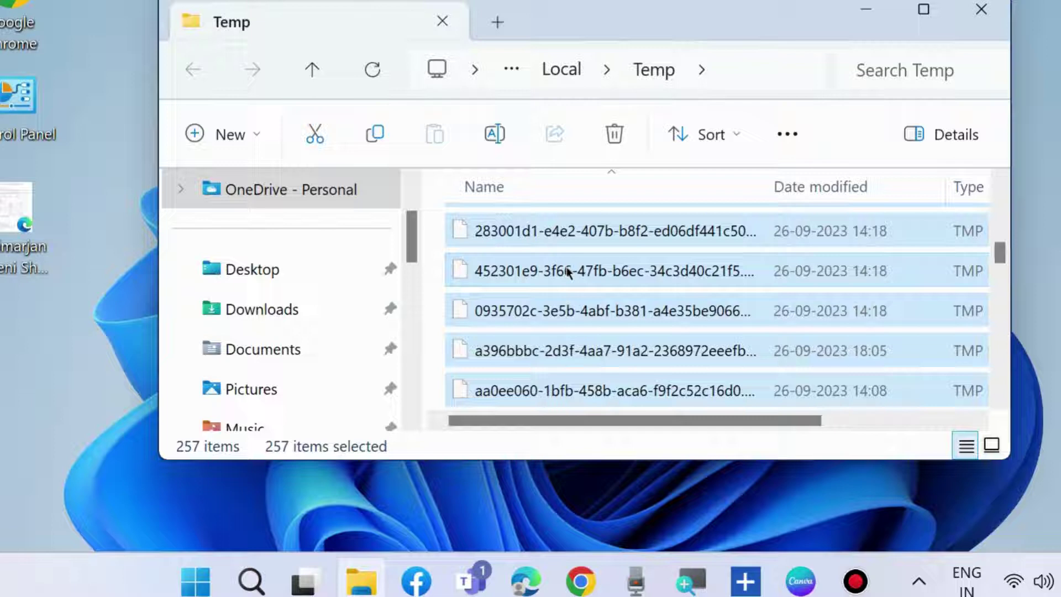
right_click(568, 271)
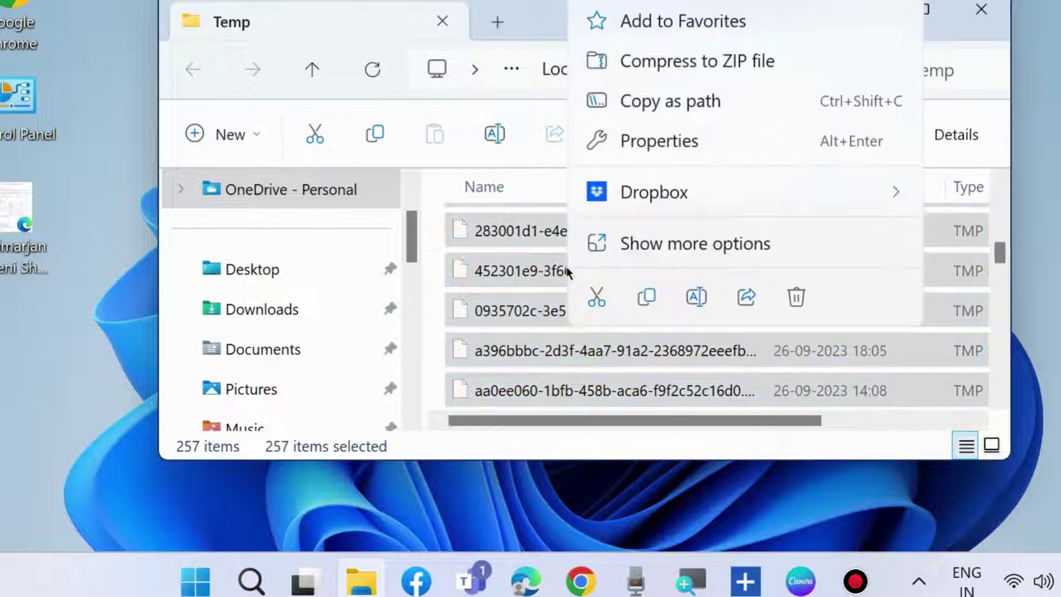
click(796, 299)
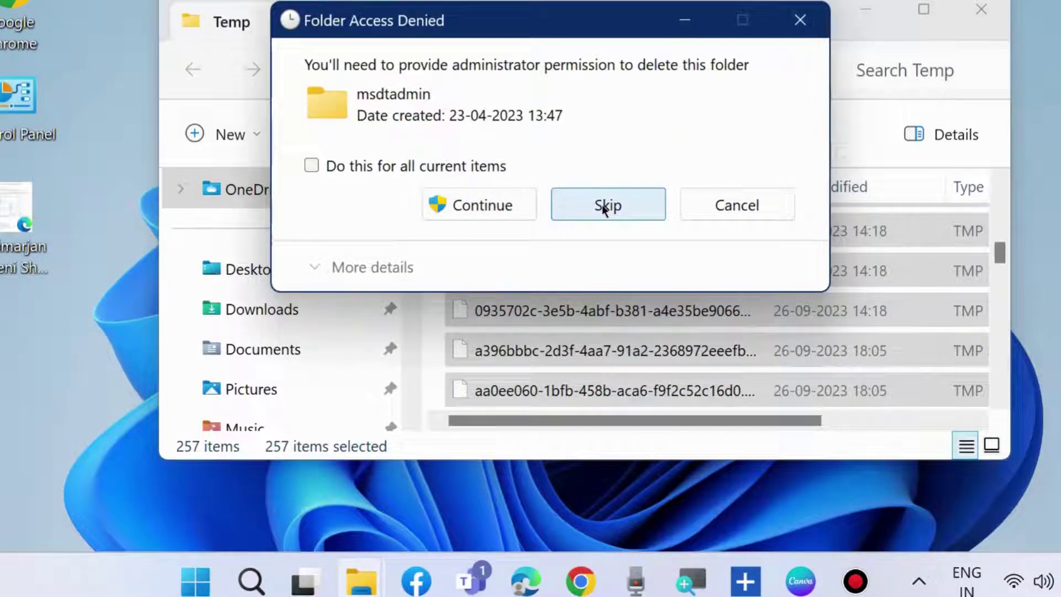
click(604, 209)
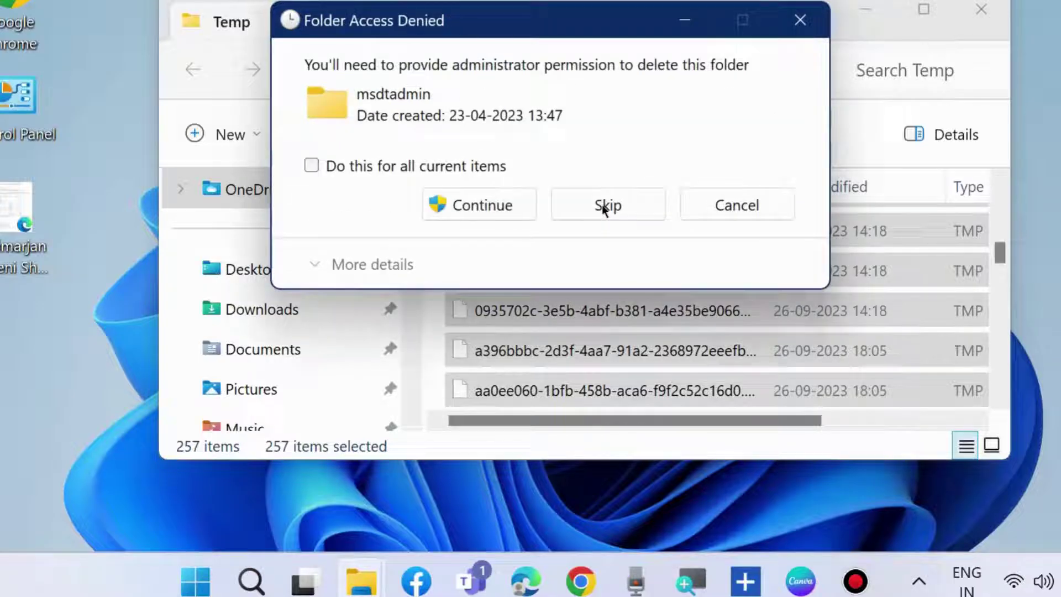
click(604, 209)
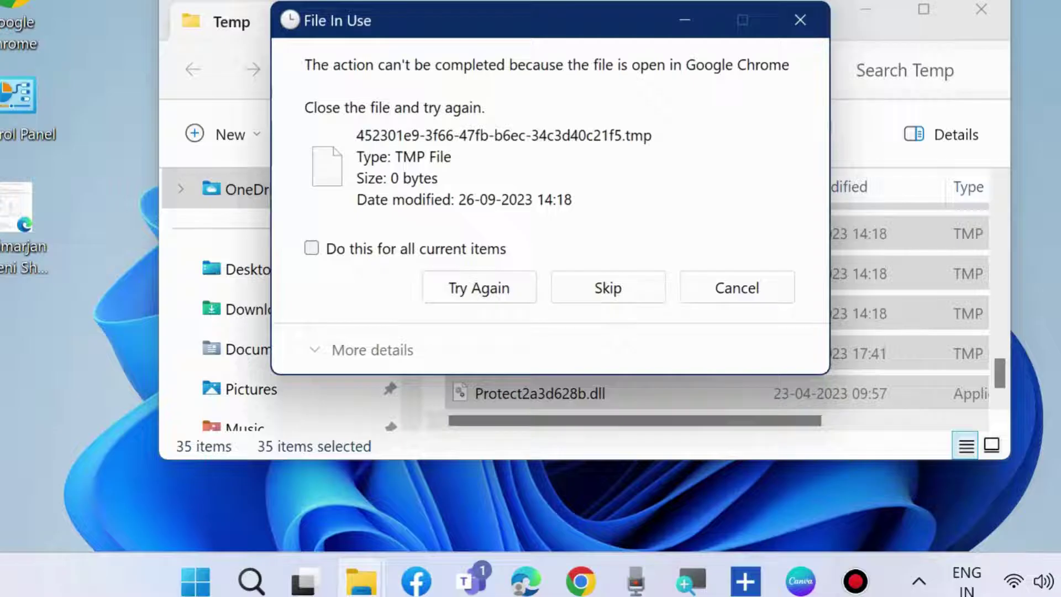
click(365, 586)
Browse to C:\Program Files\Google, select the Chrome folder, then close File Explorer
click(365, 586)
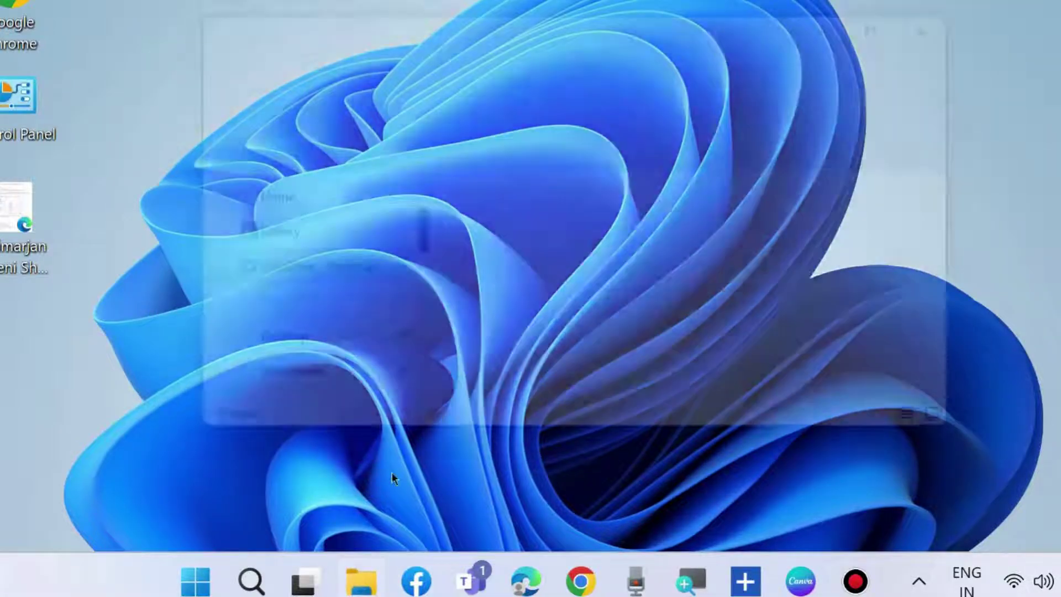
scroll(268, 304, down, 5)
scroll(271, 307, down, 2)
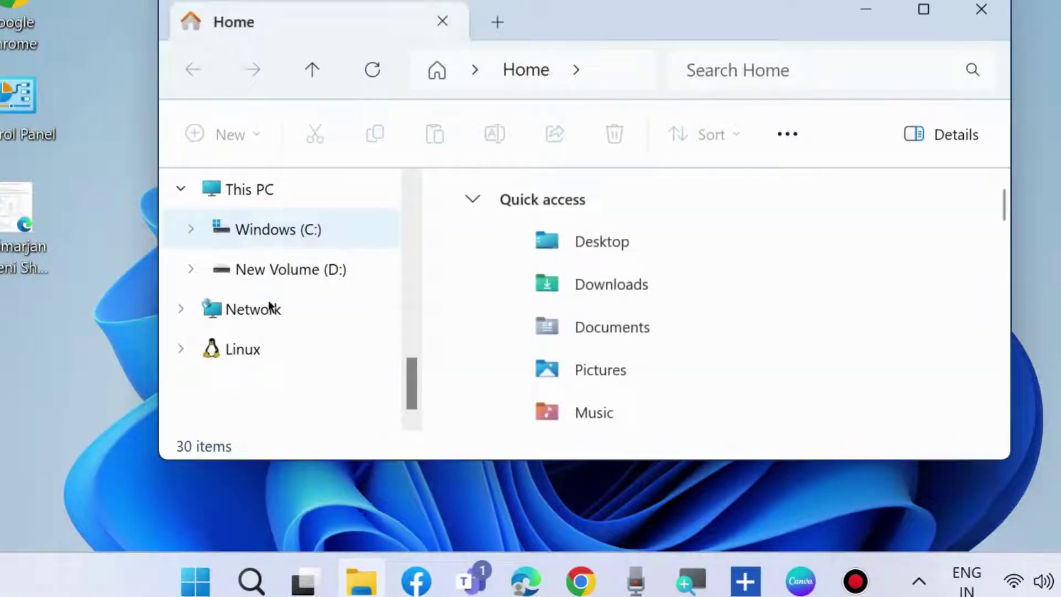
scroll(273, 332, up, 3)
click(259, 319)
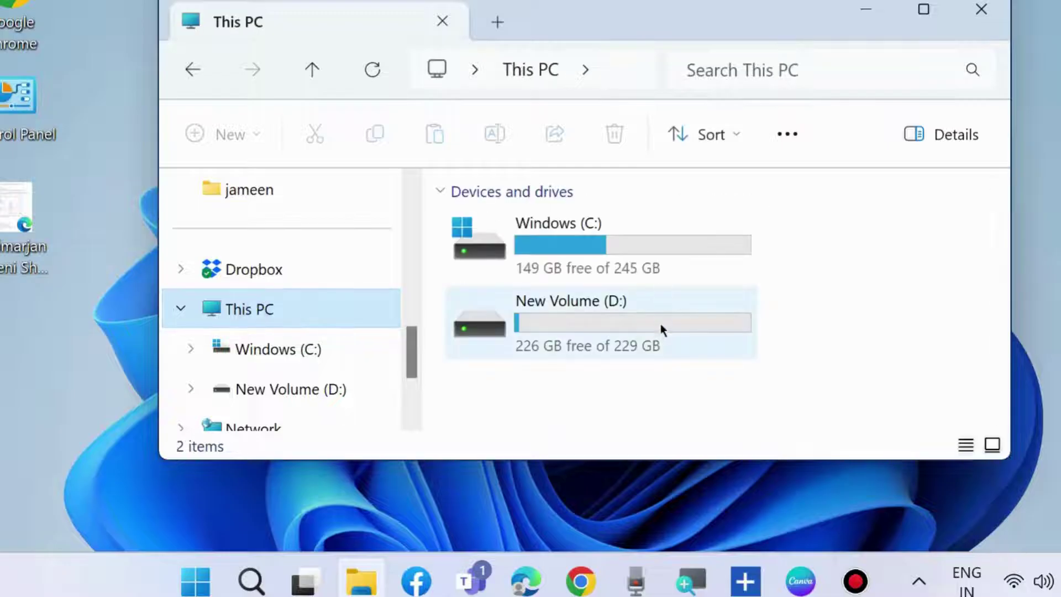
double_click(551, 244)
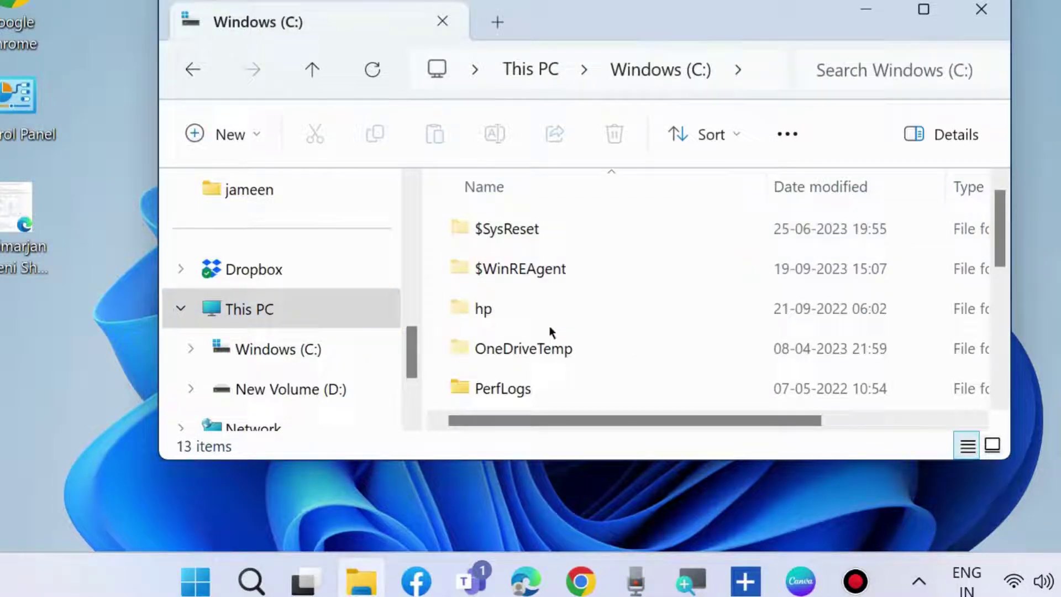
scroll(541, 362, down, 1)
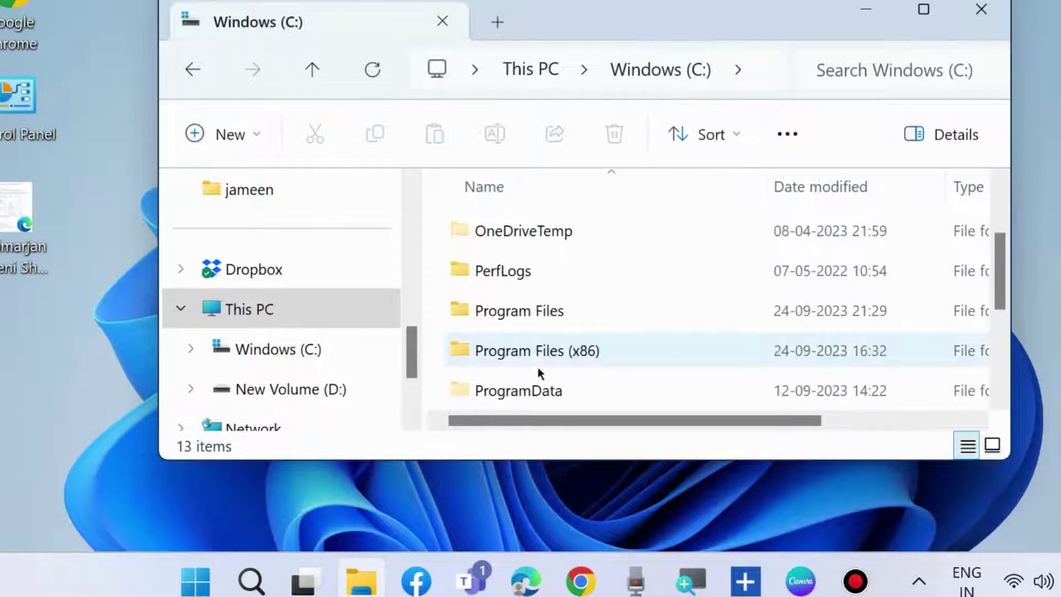
double_click(522, 314)
scroll(524, 318, down, 1)
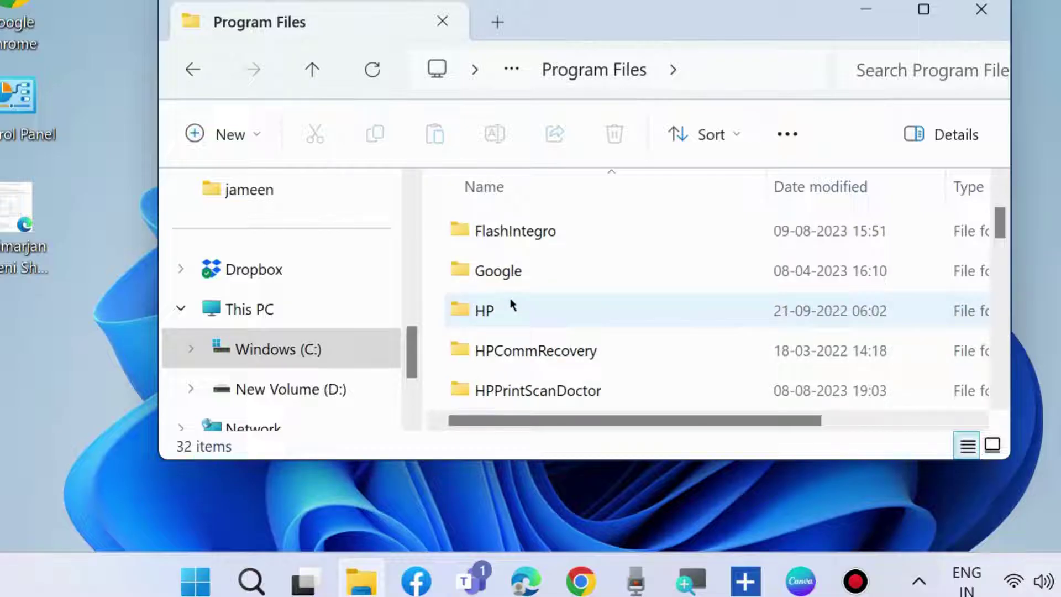
double_click(502, 274)
click(499, 233)
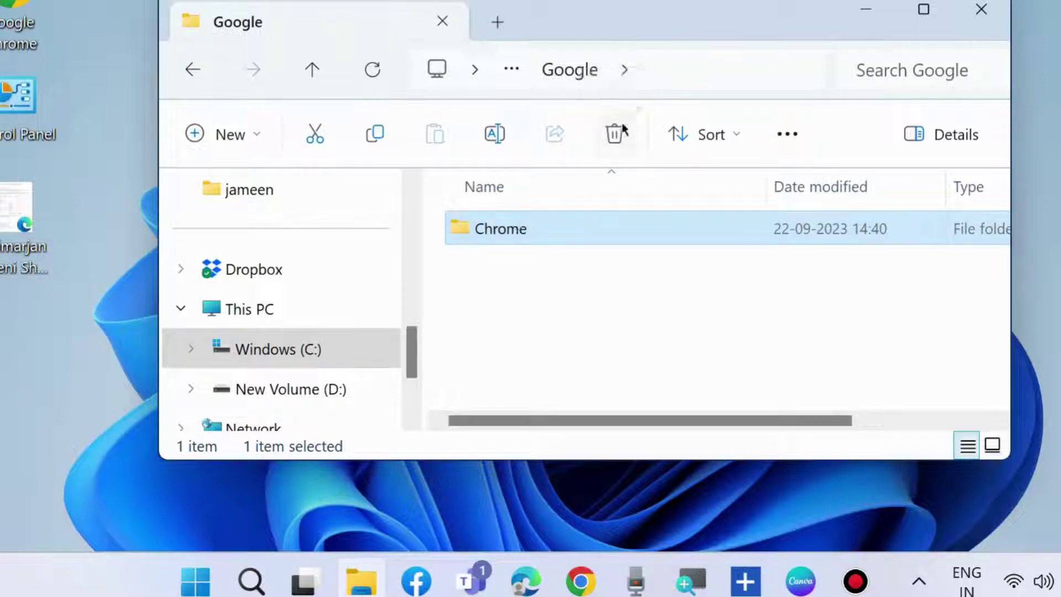
click(982, 10)
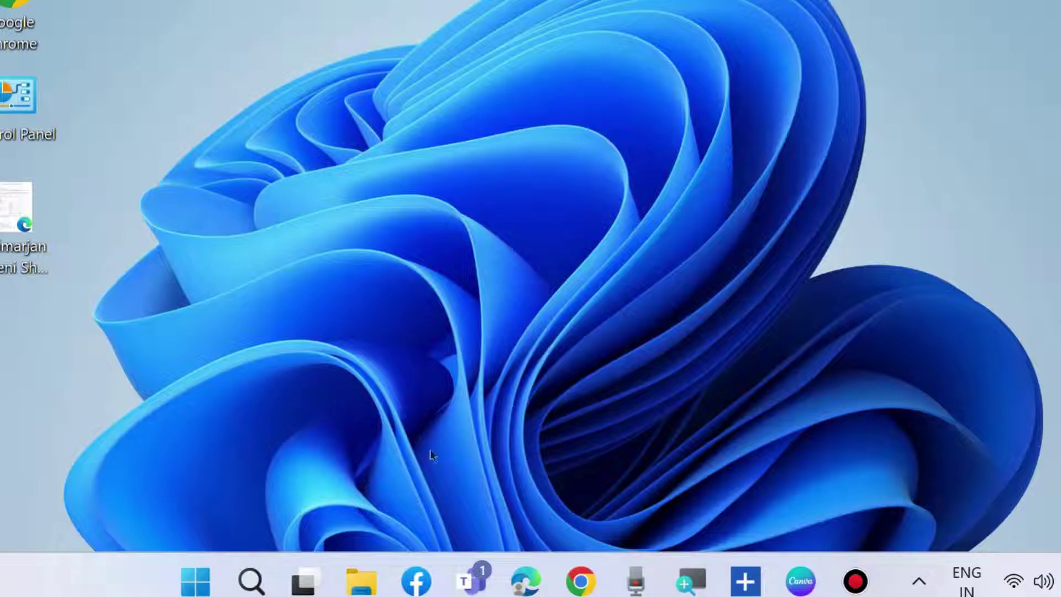
Visit google.com/chrome, view the Download Chrome section, then close the browser
mouse_move(580, 580)
click(614, 365)
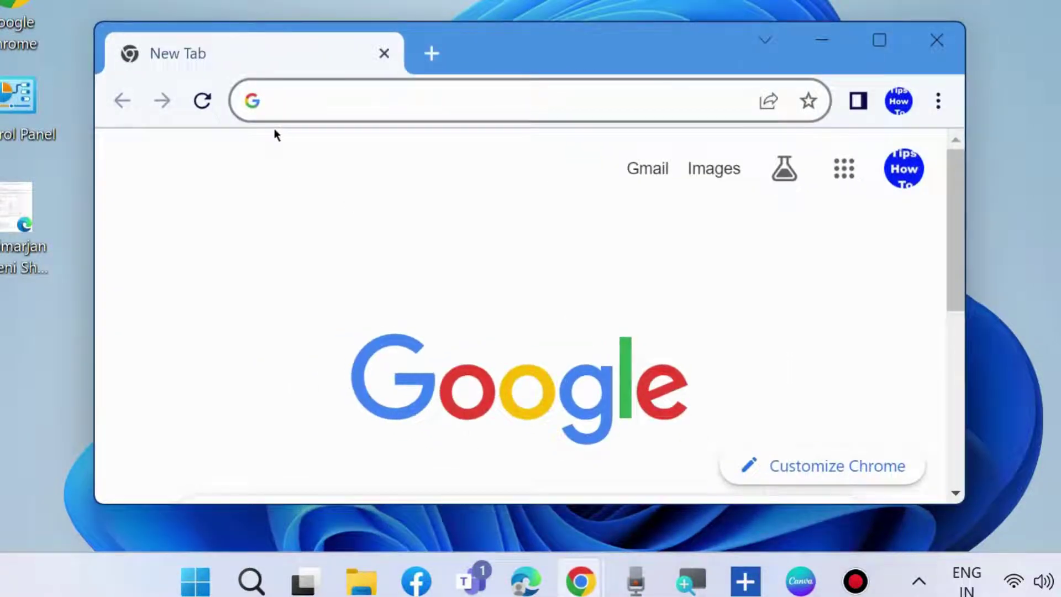
text(goo)
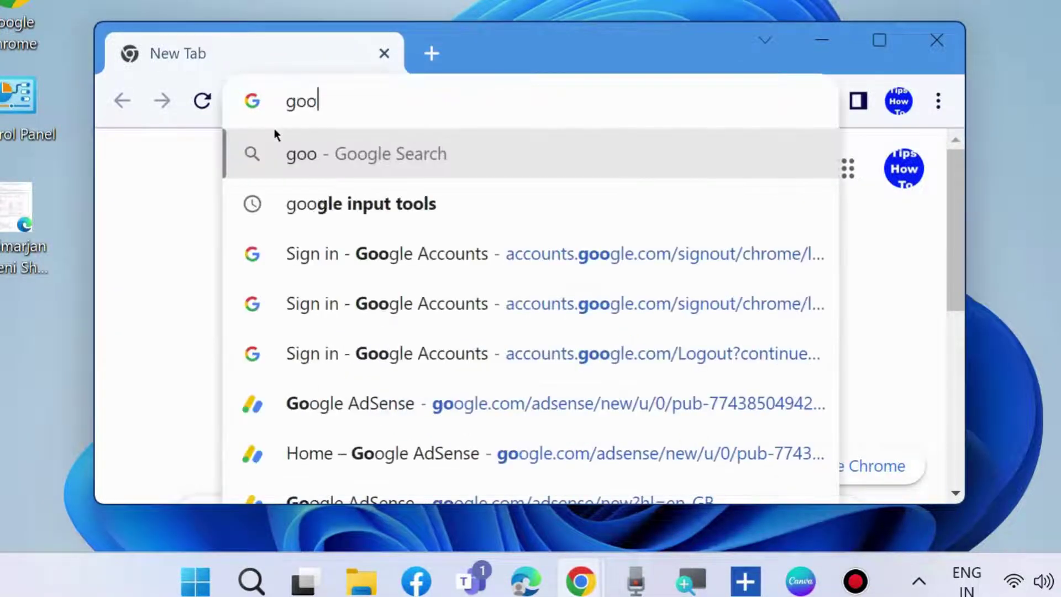
text(gle.co)
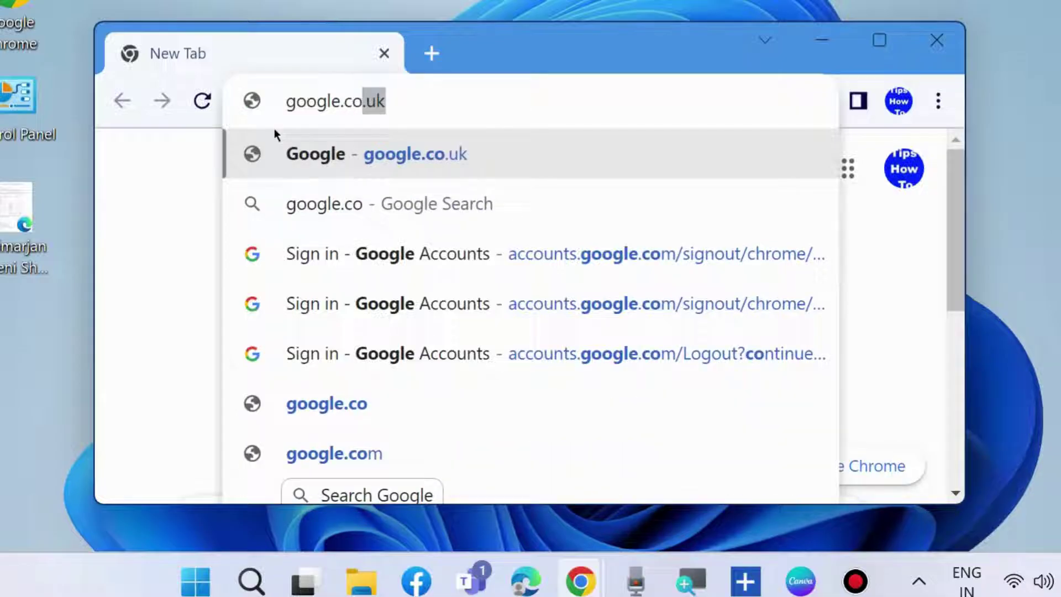
text(m/chrome)
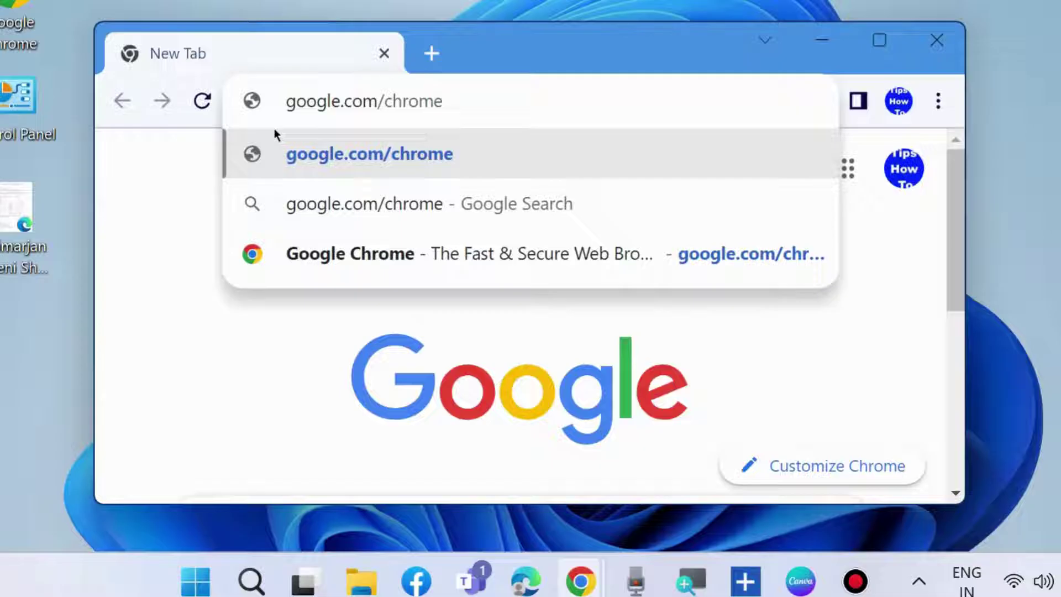
click(358, 158)
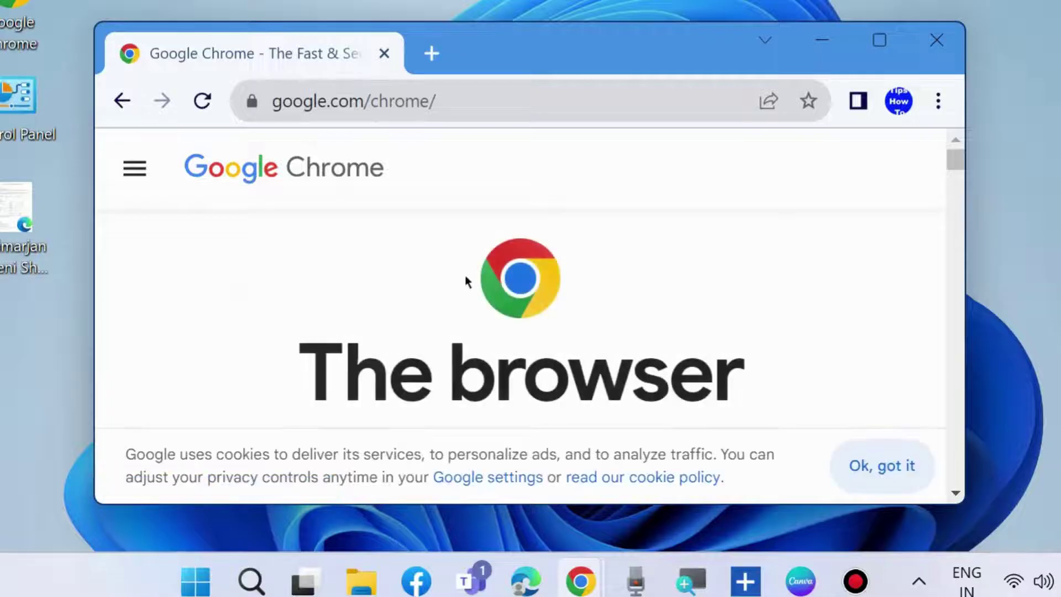
scroll(465, 274, down, 4)
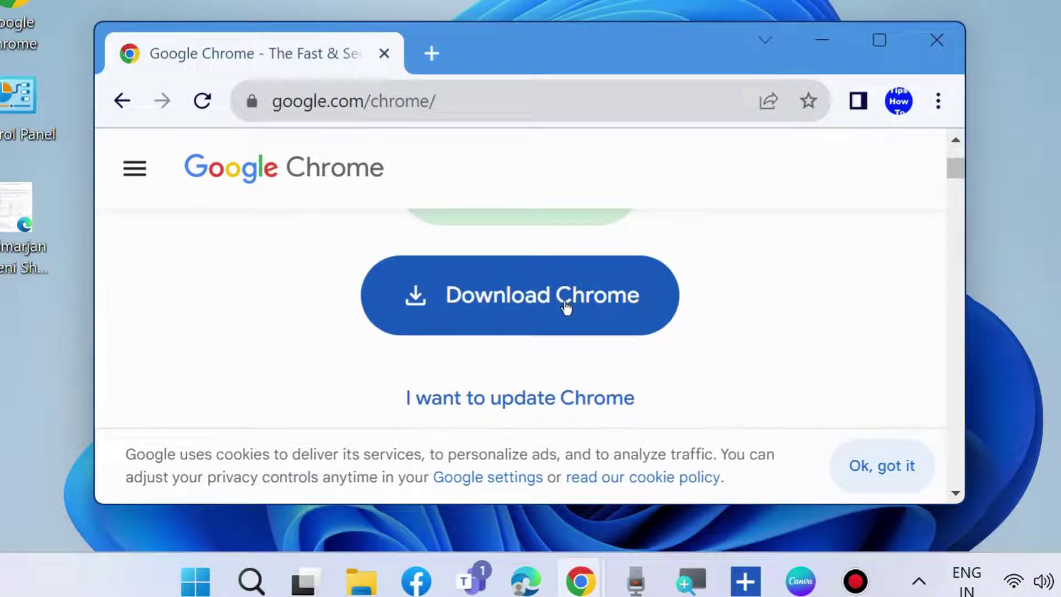
scroll(564, 306, up, 2)
scroll(502, 303, up, 2)
scroll(470, 387, down, 4)
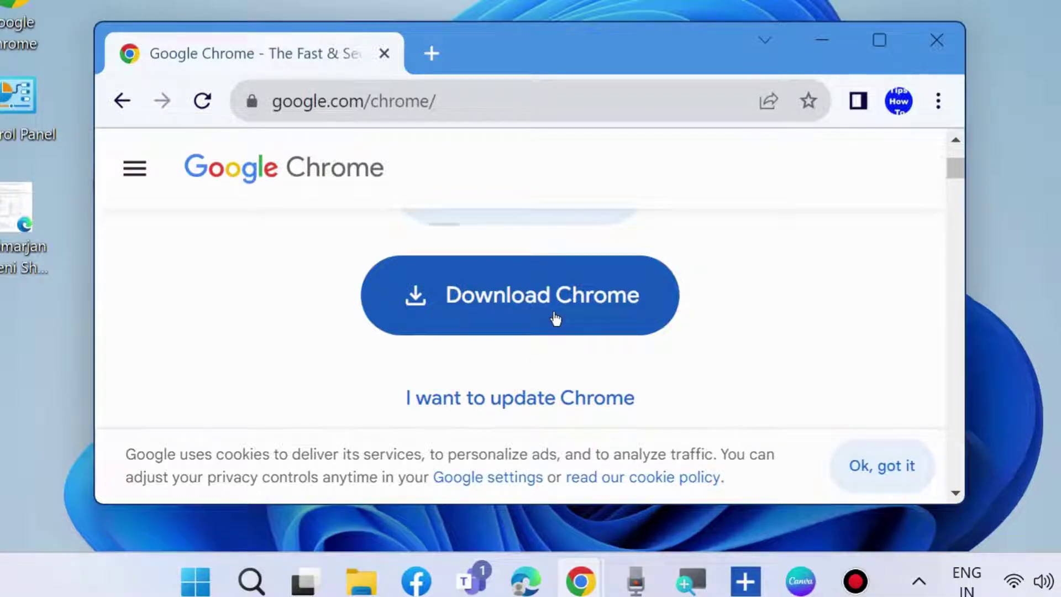
click(936, 41)
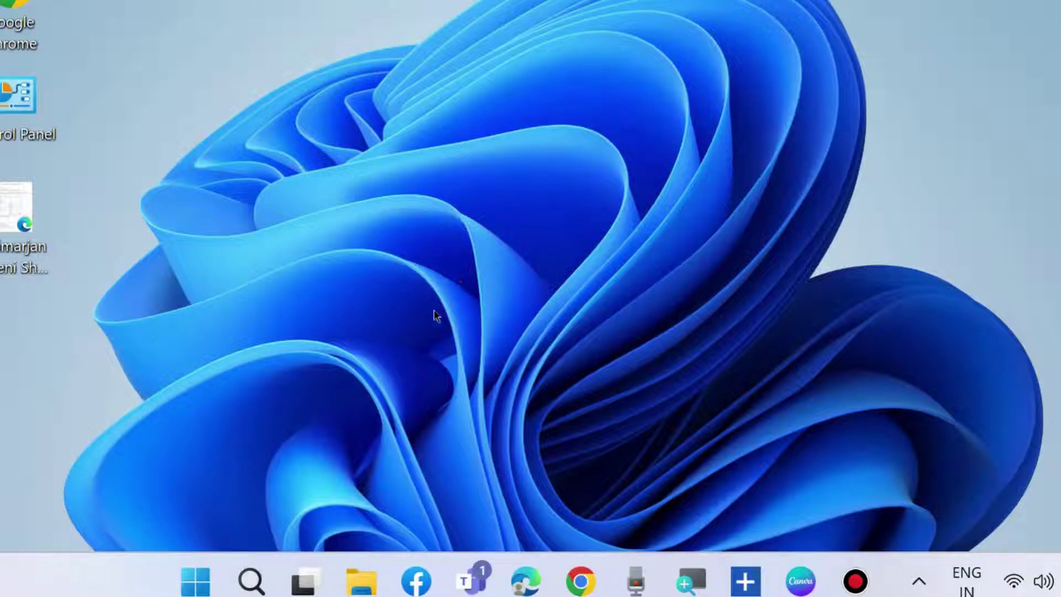
Run wsreset from the Run dialog to reset the Microsoft Store cache
right_click(198, 577)
click(130, 470)
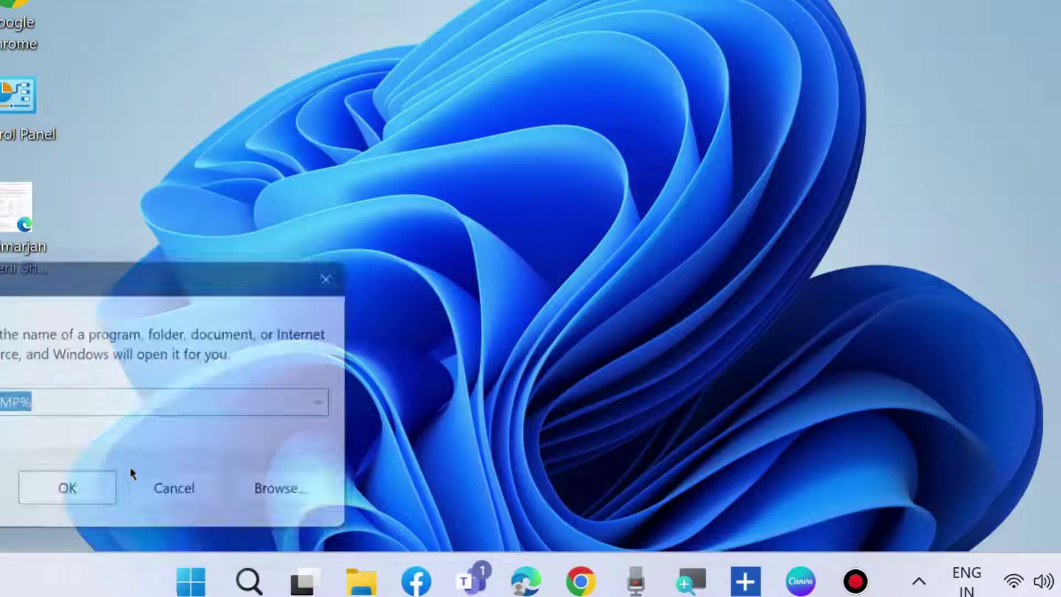
drag(77, 280, 525, 136)
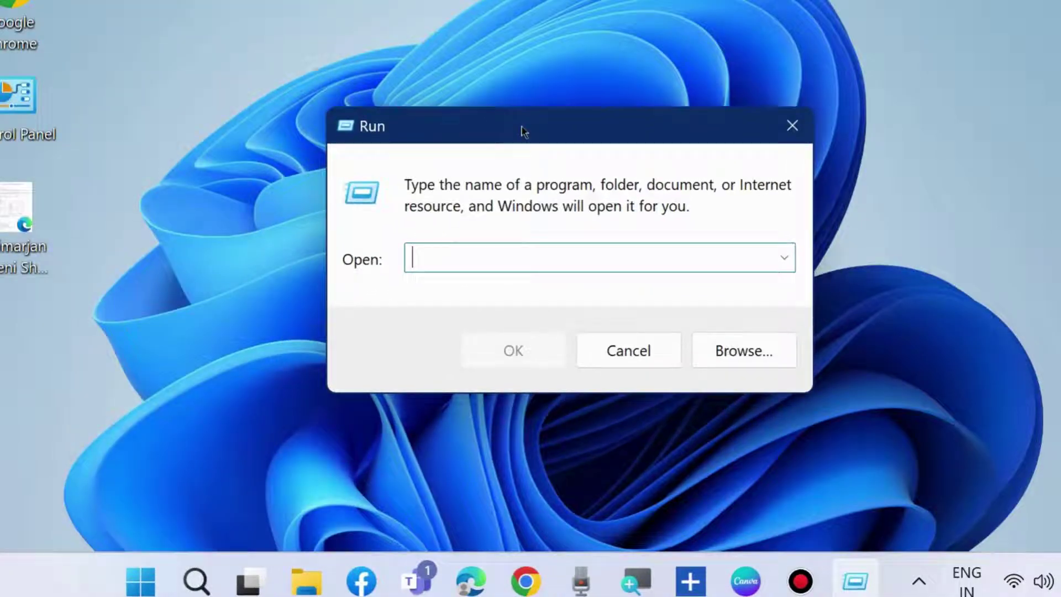
text(wsreset)
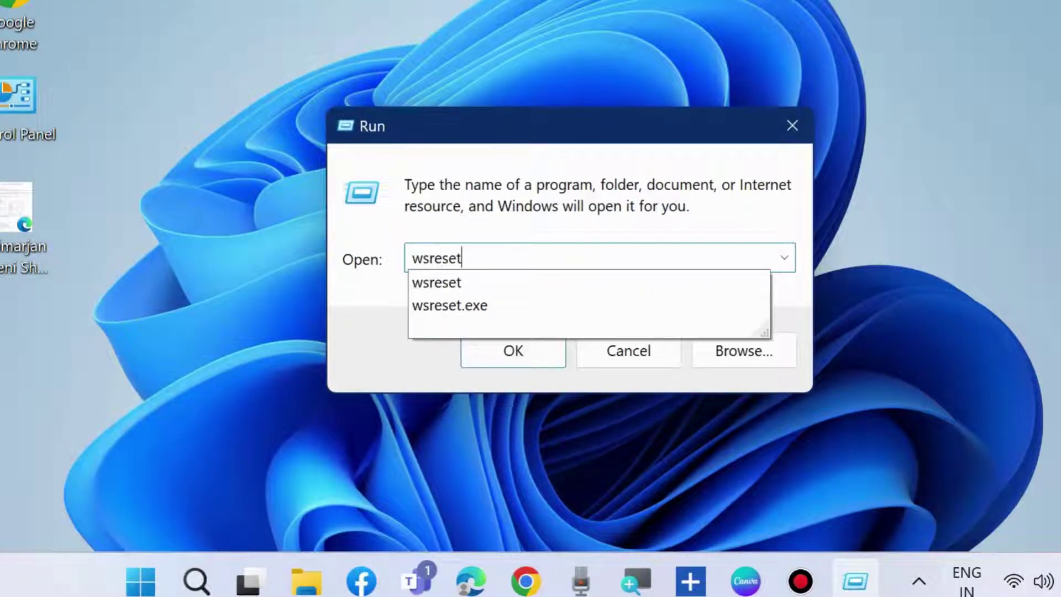
click(372, 334)
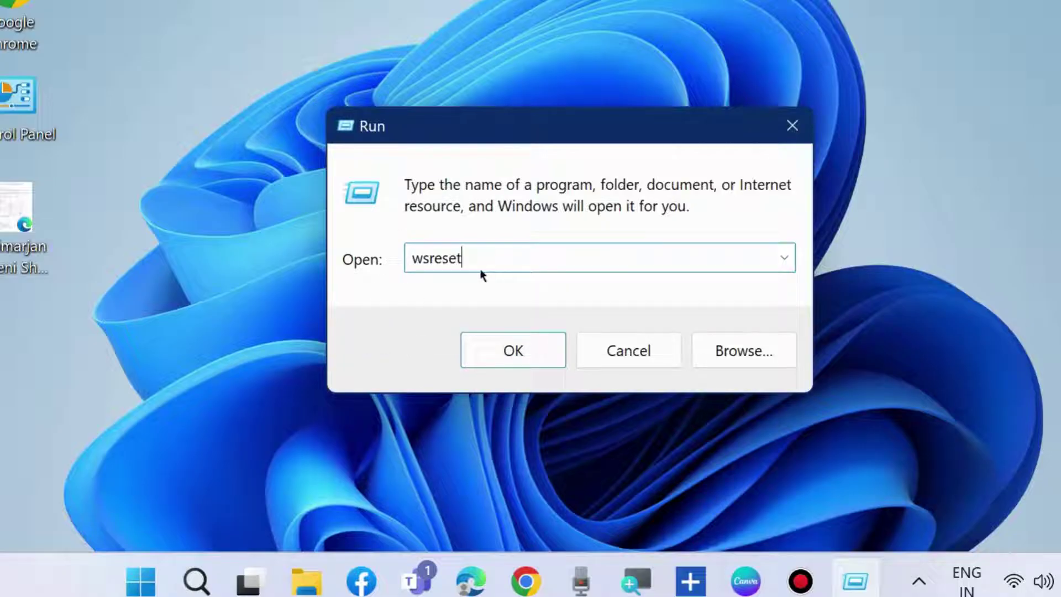
click(513, 352)
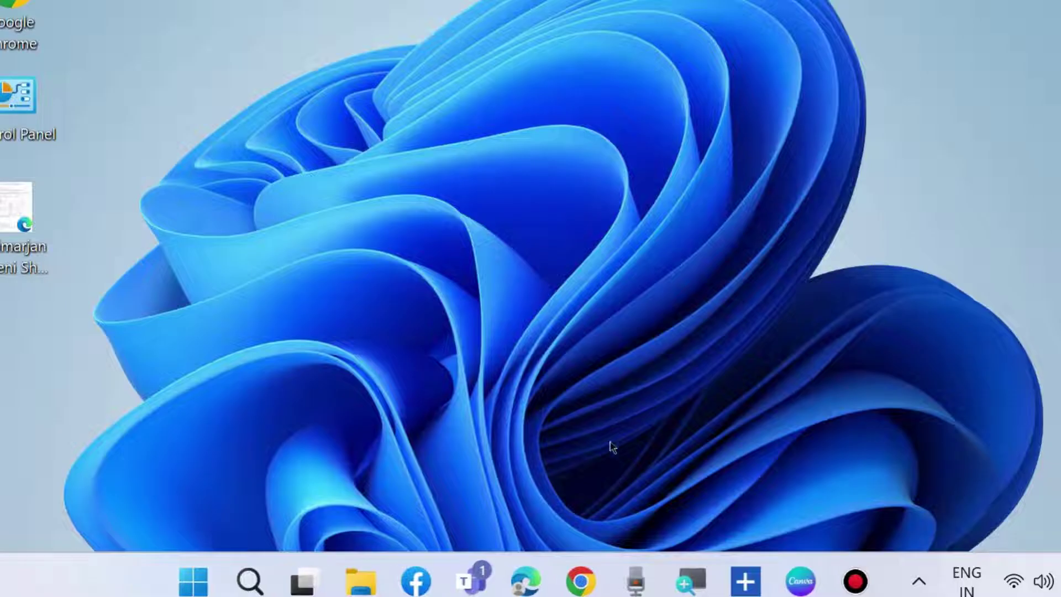
mouse_move(570, 591)
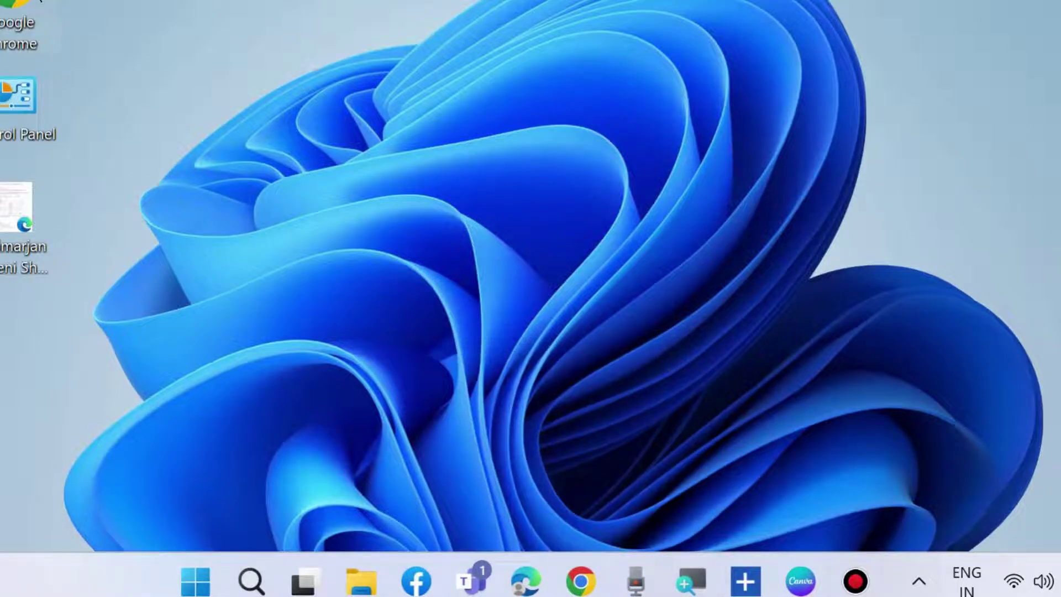
Open a new Chrome window and enlarge it into full view
double_click(40, 2)
drag(470, 0, 505, 74)
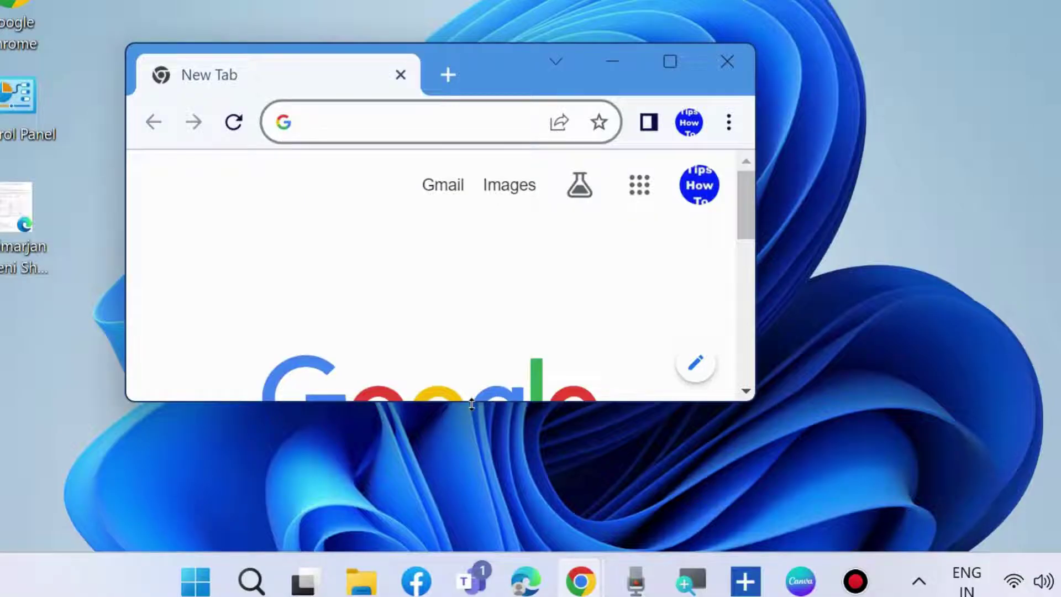
drag(471, 403, 472, 454)
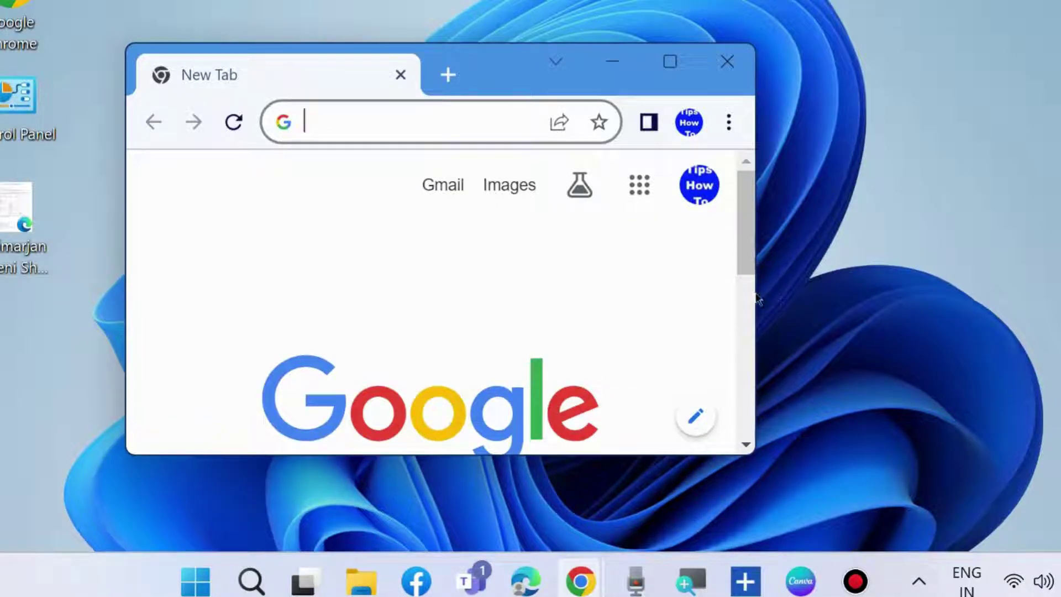
drag(762, 291, 947, 291)
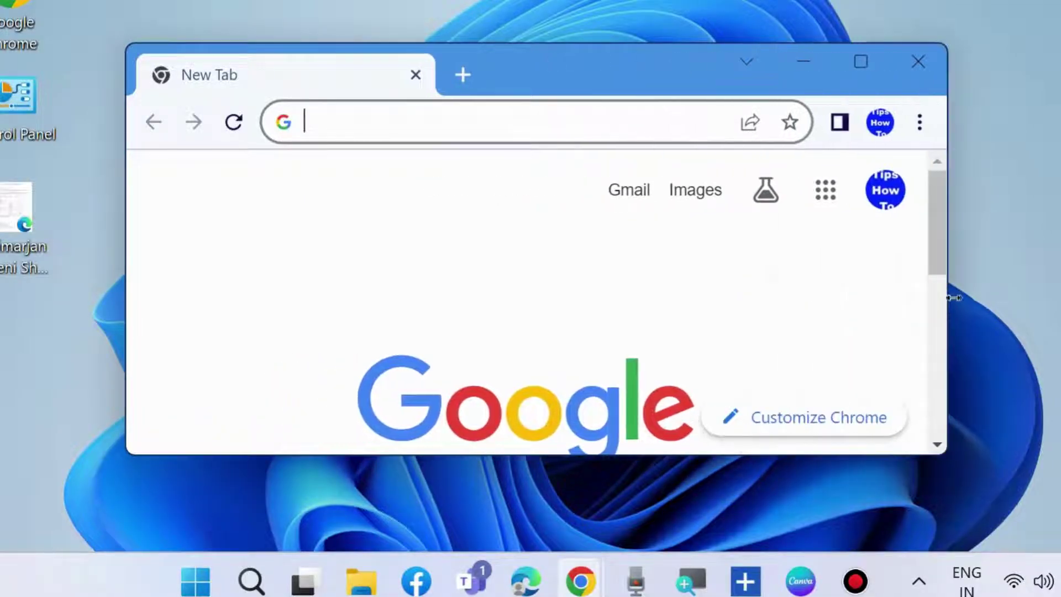
Go to Chrome Settings > Privacy and security > Clear browsing data
click(919, 121)
scroll(687, 387, down, 5)
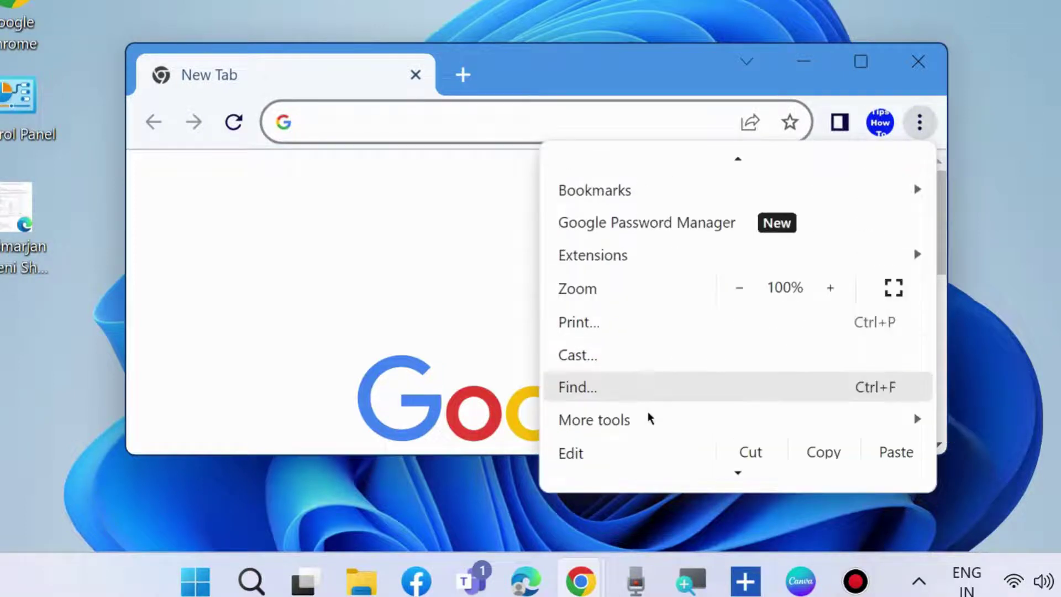
scroll(650, 419, down, 2)
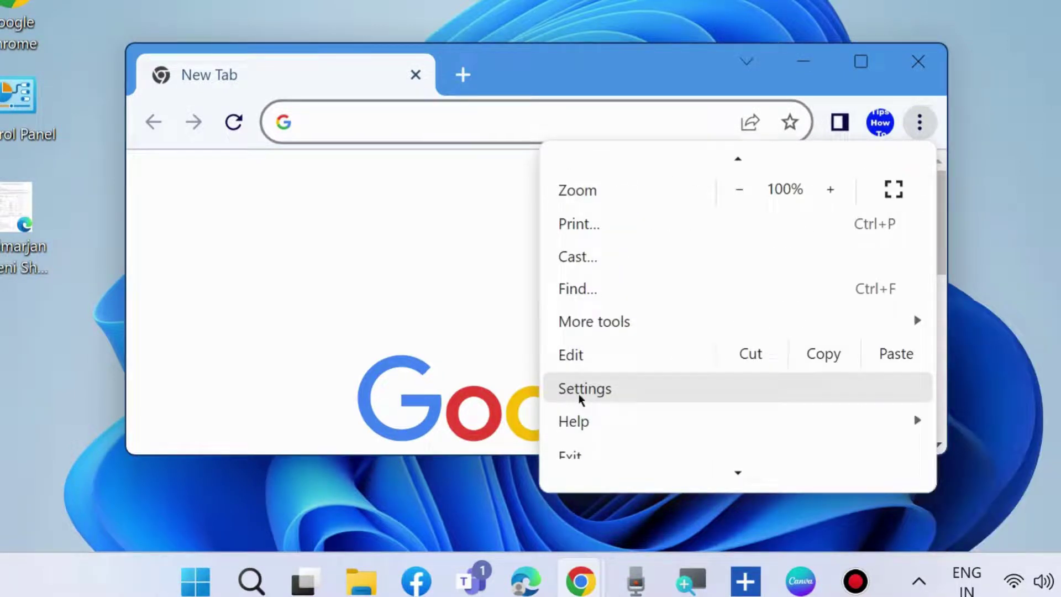
click(580, 392)
click(168, 186)
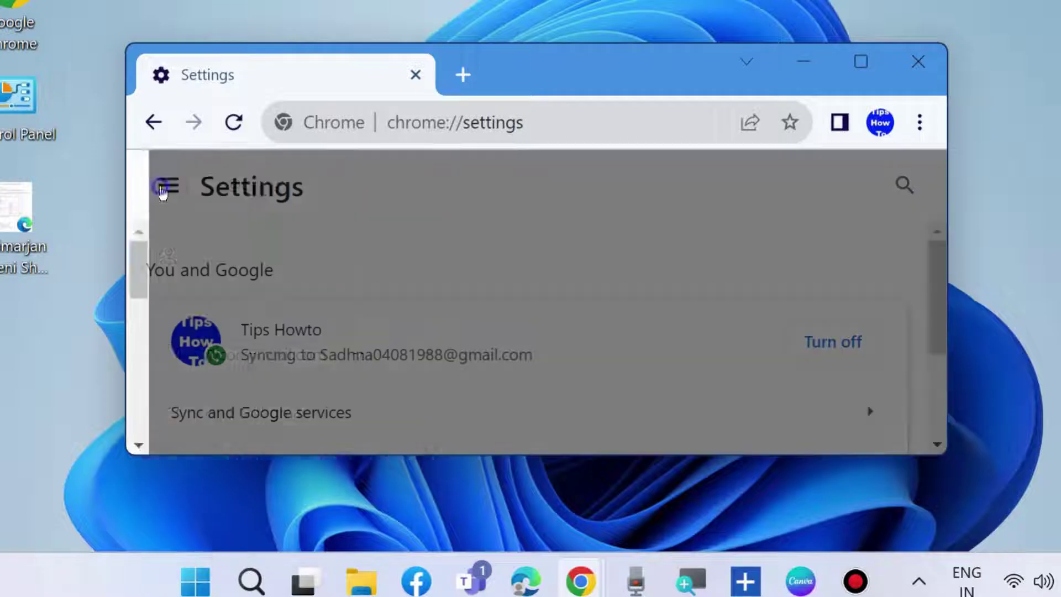
click(257, 360)
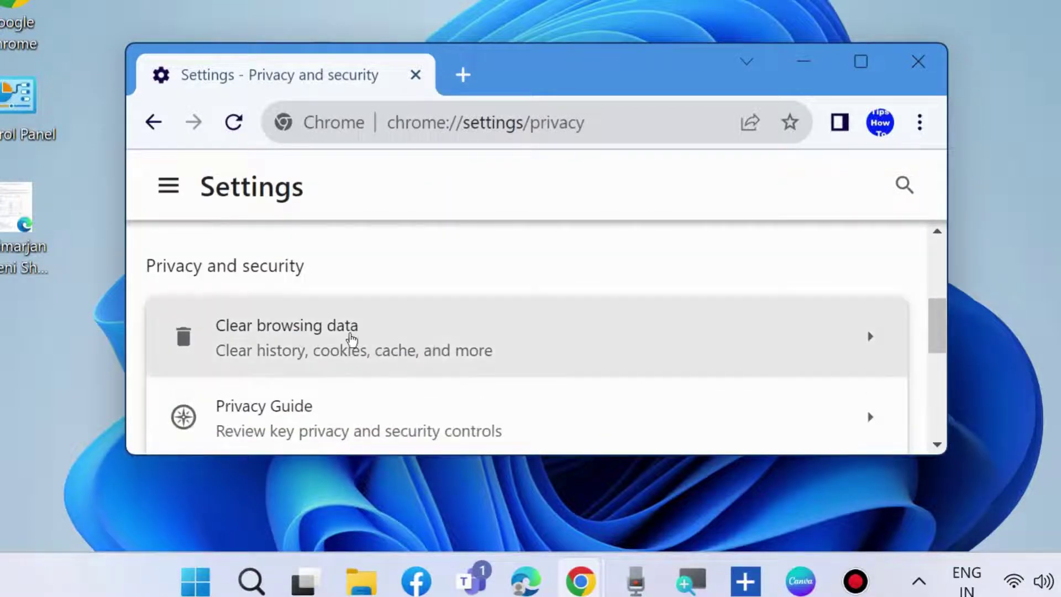
click(335, 338)
Clear the last hour's download history, cookies and cached files, then close Chrome
scroll(332, 310, up, 5)
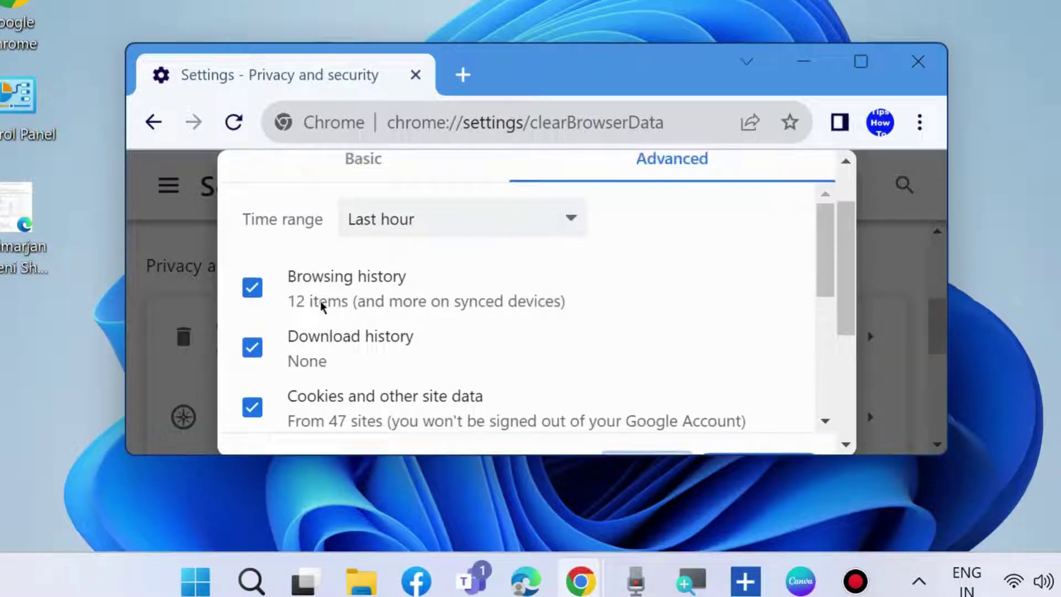
scroll(347, 314, down, 2)
scroll(346, 314, up, 2)
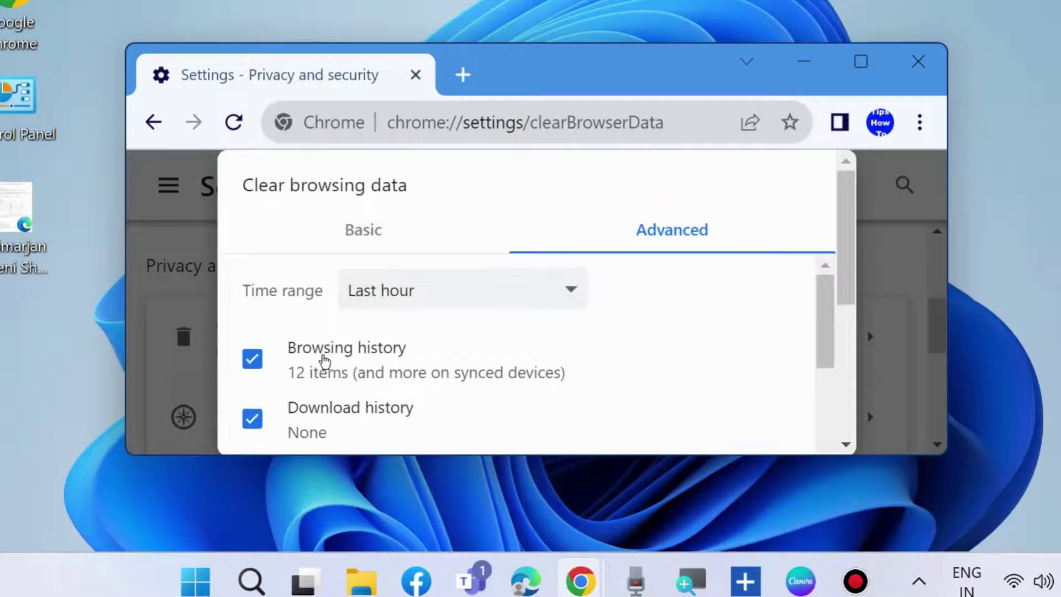
scroll(320, 405, down, 2)
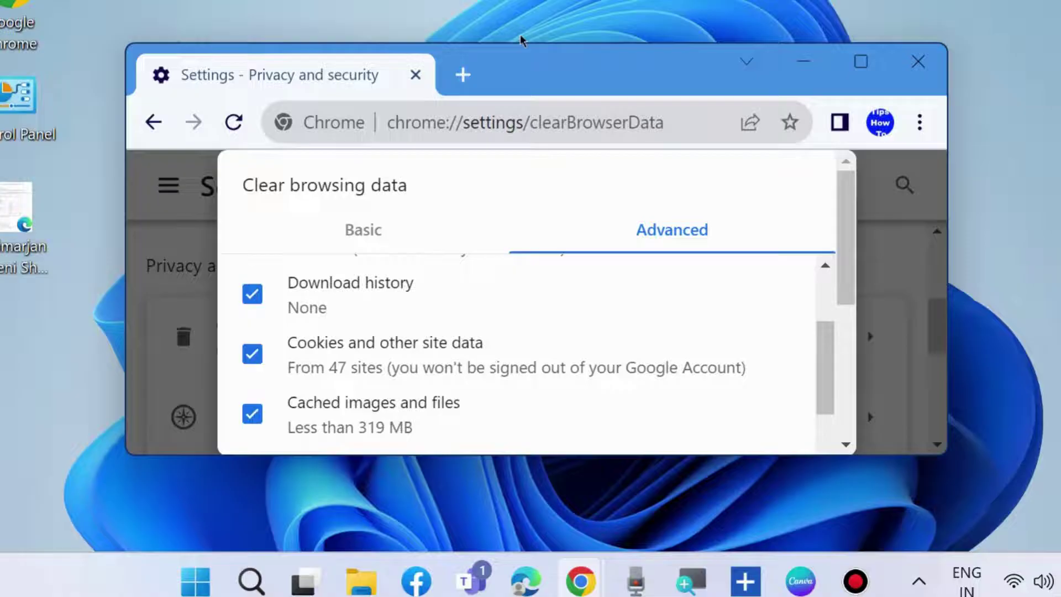
drag(520, 44, 521, 1)
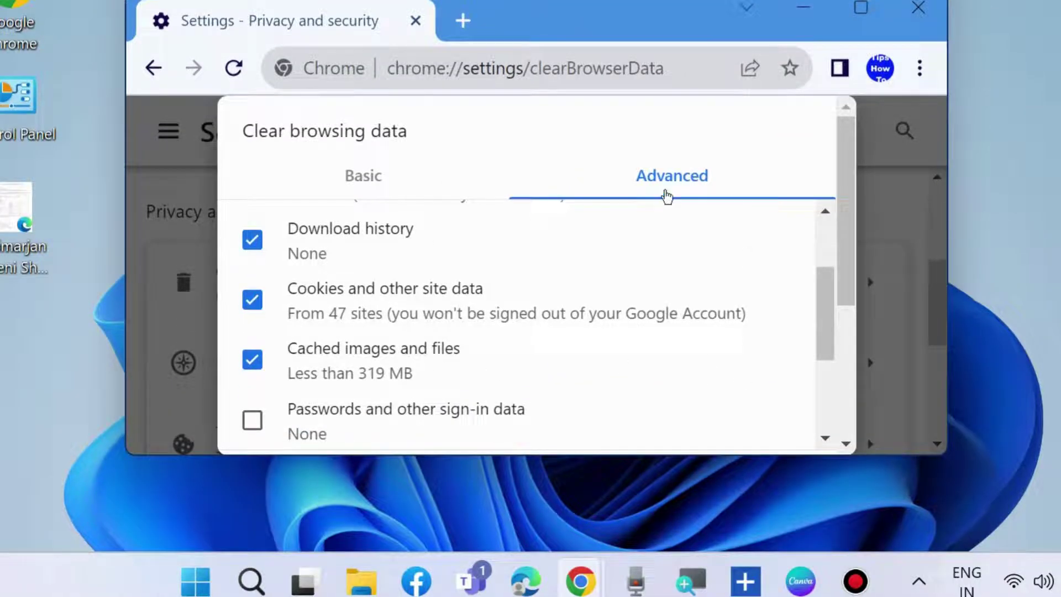
scroll(662, 394, down, 3)
scroll(673, 391, down, 5)
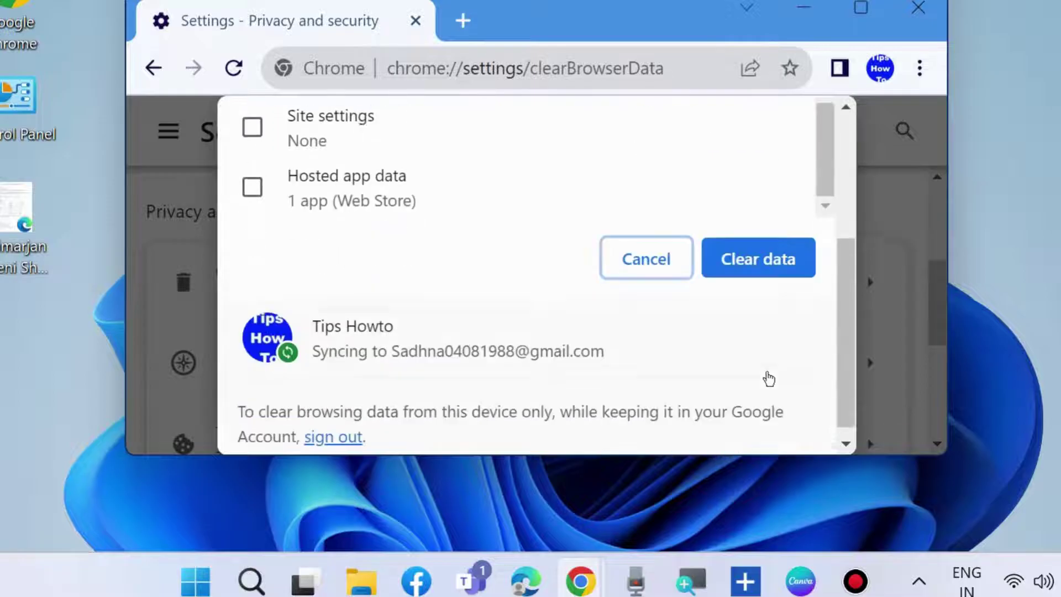
click(739, 250)
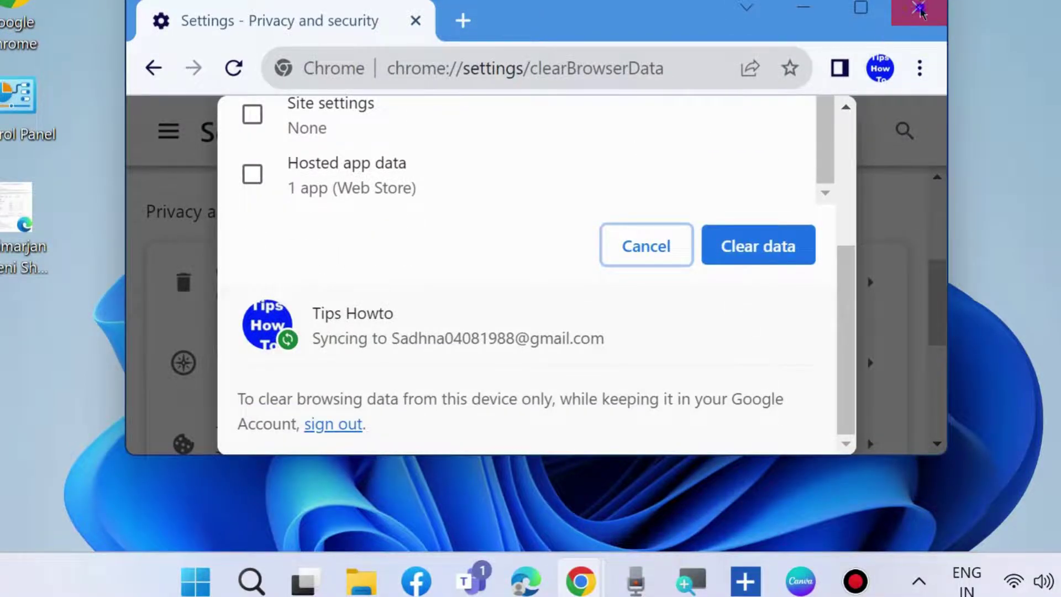
click(918, 8)
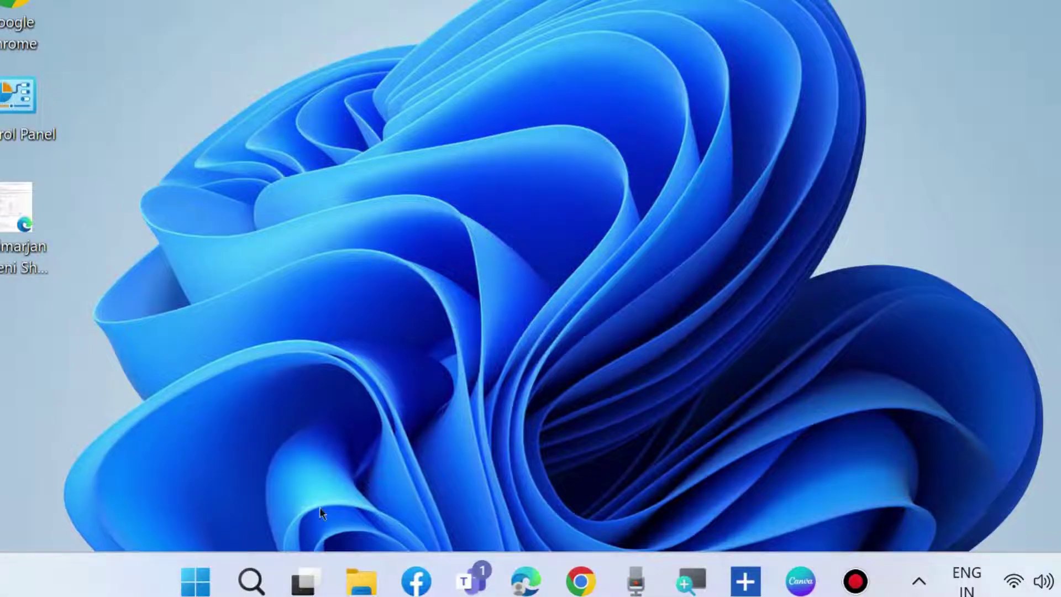
Open the Run dialog, centre it, and enter services.msc
right_click(196, 580)
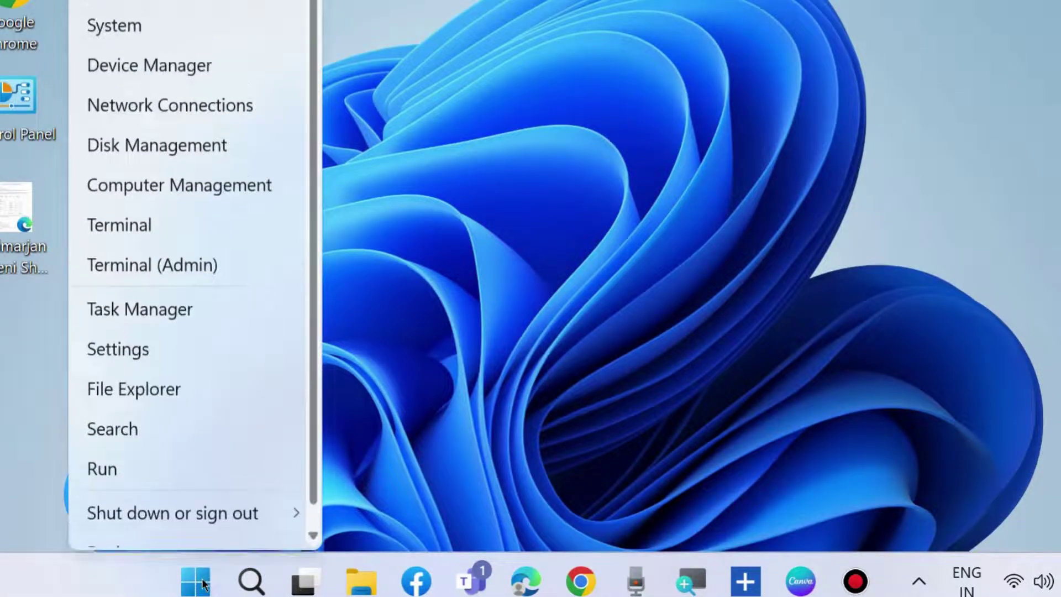
click(145, 469)
drag(123, 277, 455, 116)
text(servi)
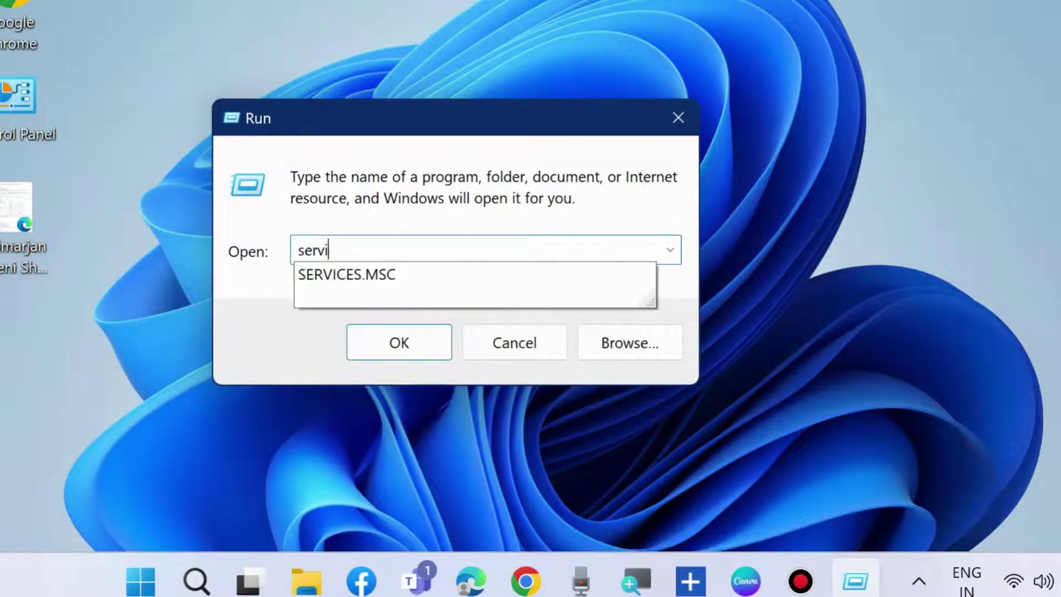
text(ces.msc)
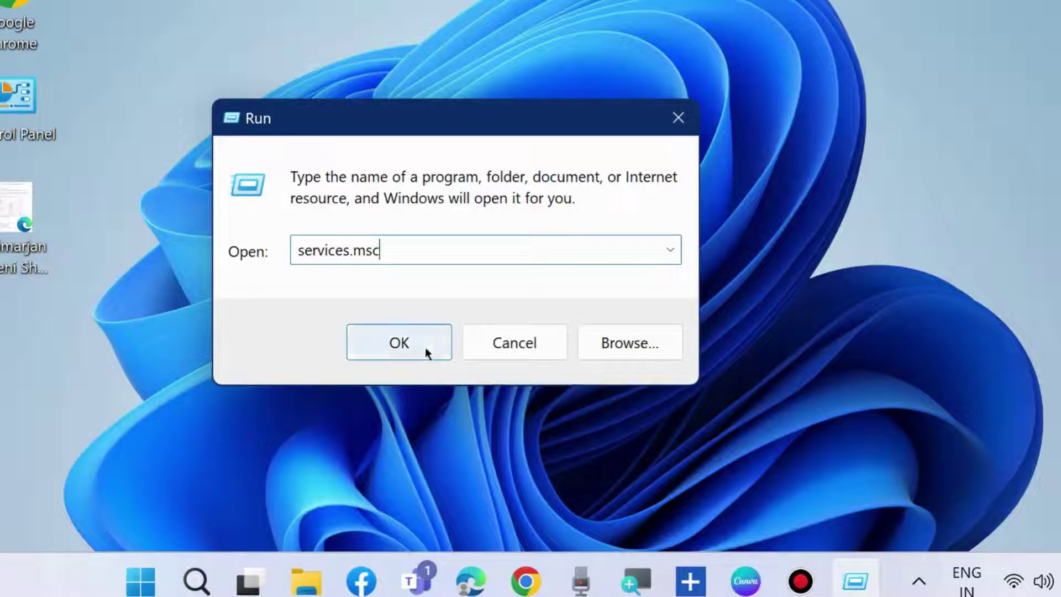
Start the Background Intelligent Transfer Service in Services, then close the console
click(398, 343)
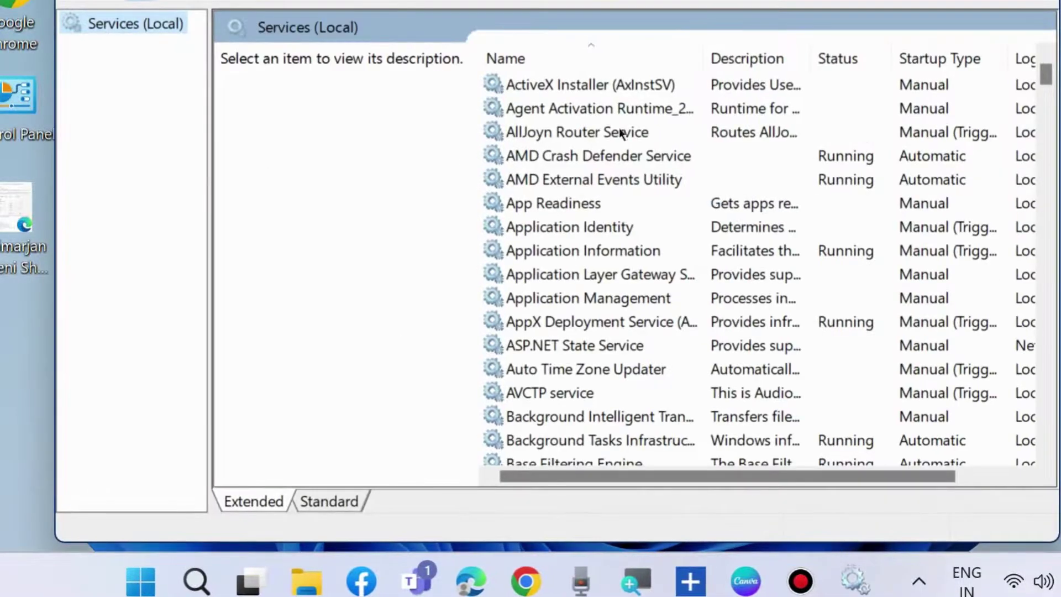
scroll(564, 296, down, 4)
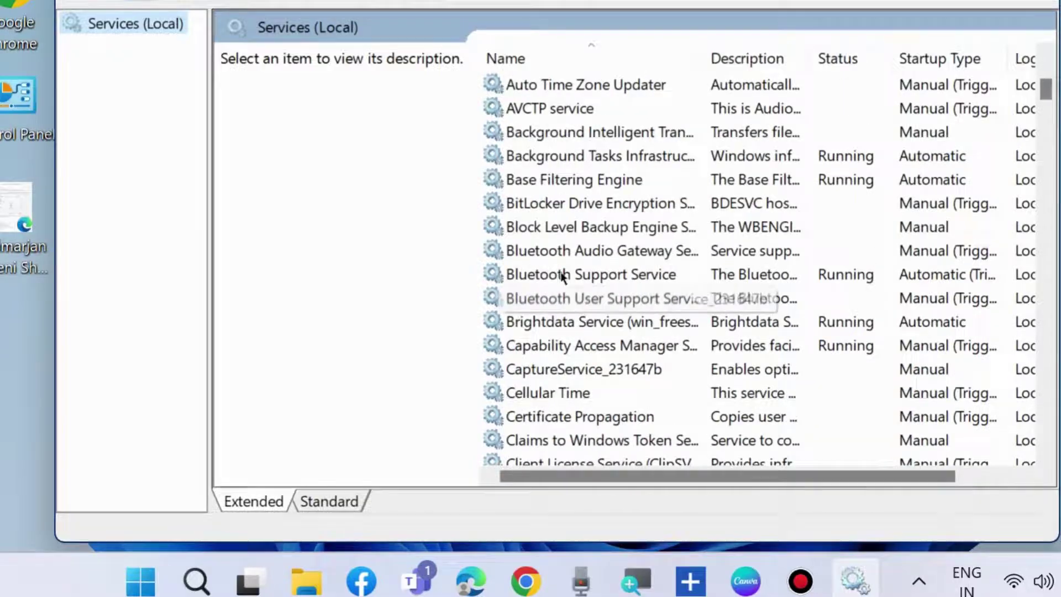
click(571, 137)
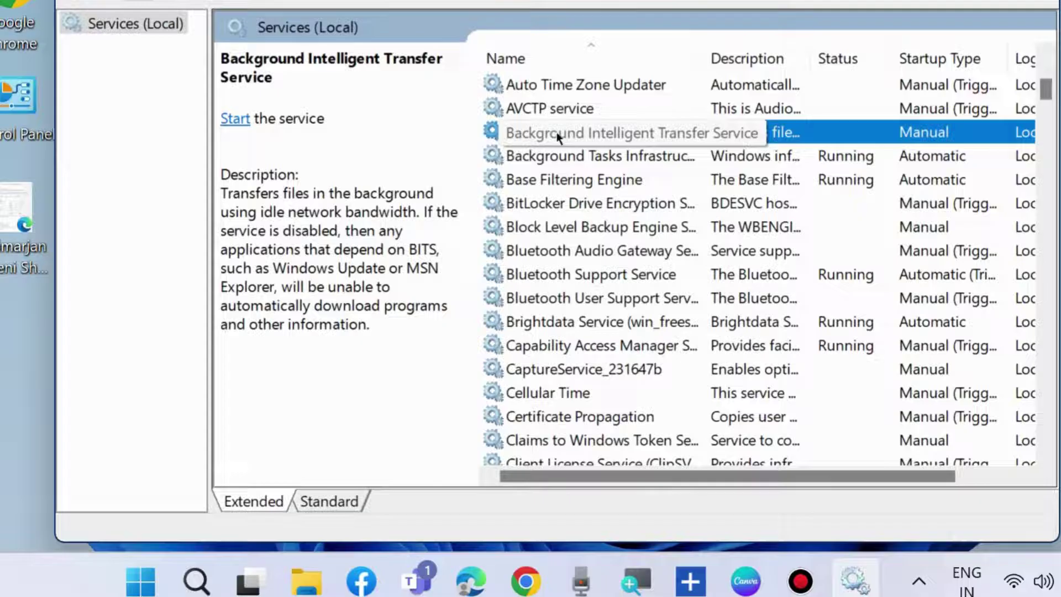
right_click(558, 137)
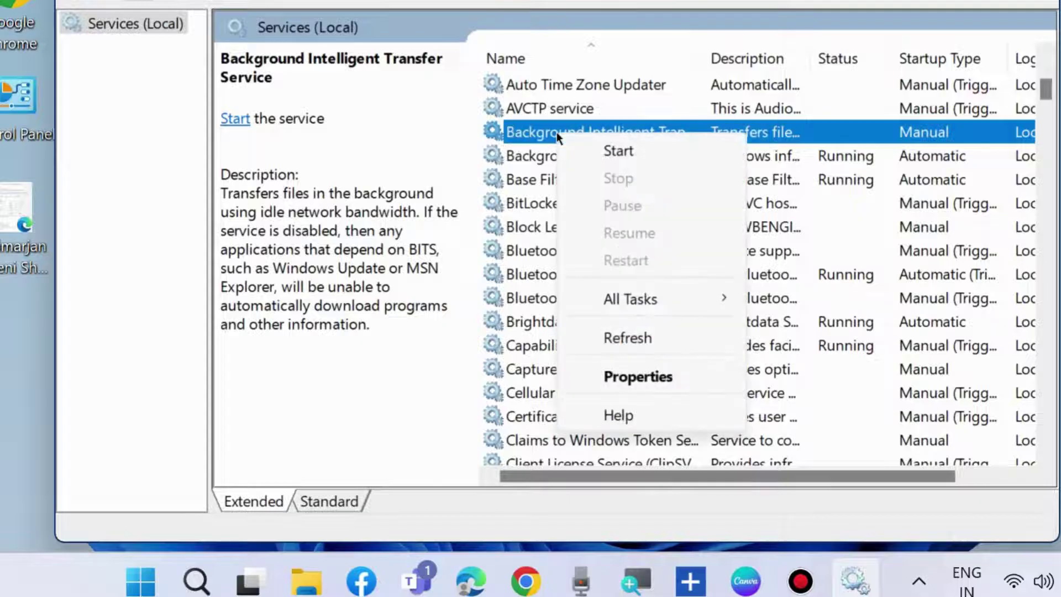
click(623, 157)
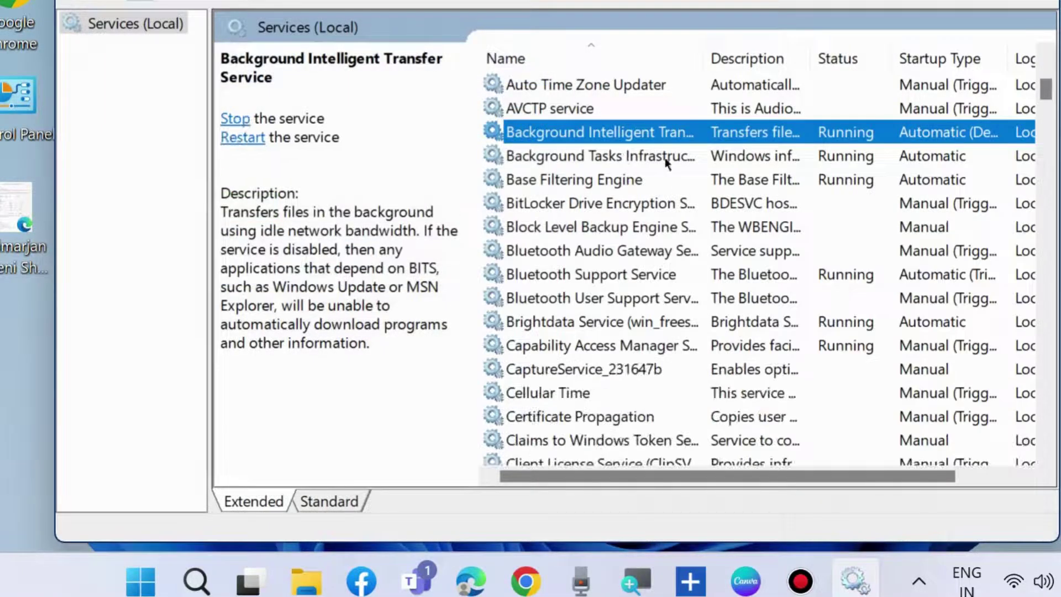
right_click(579, 136)
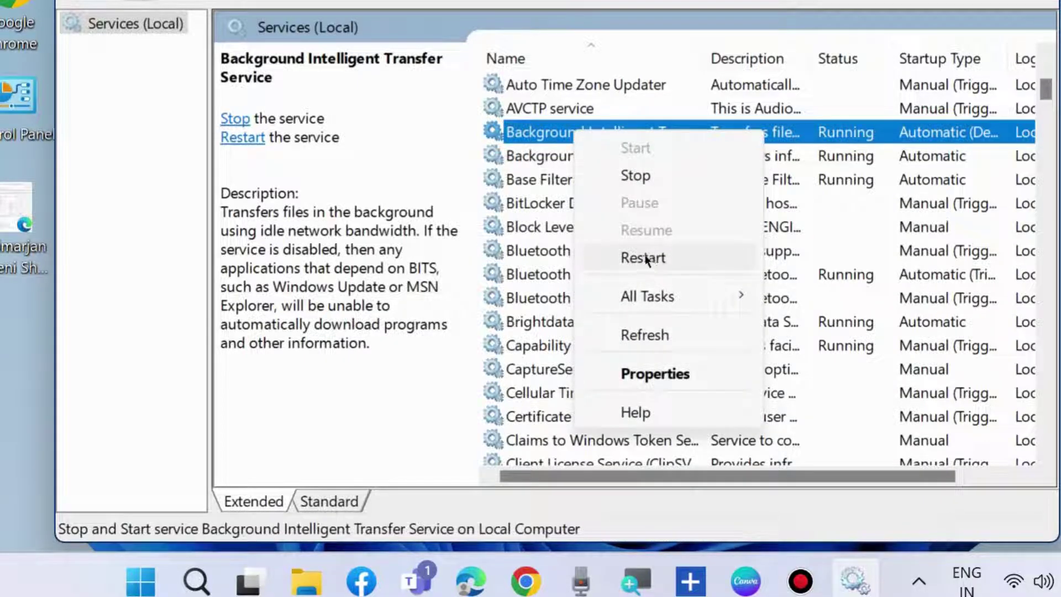
click(760, 1)
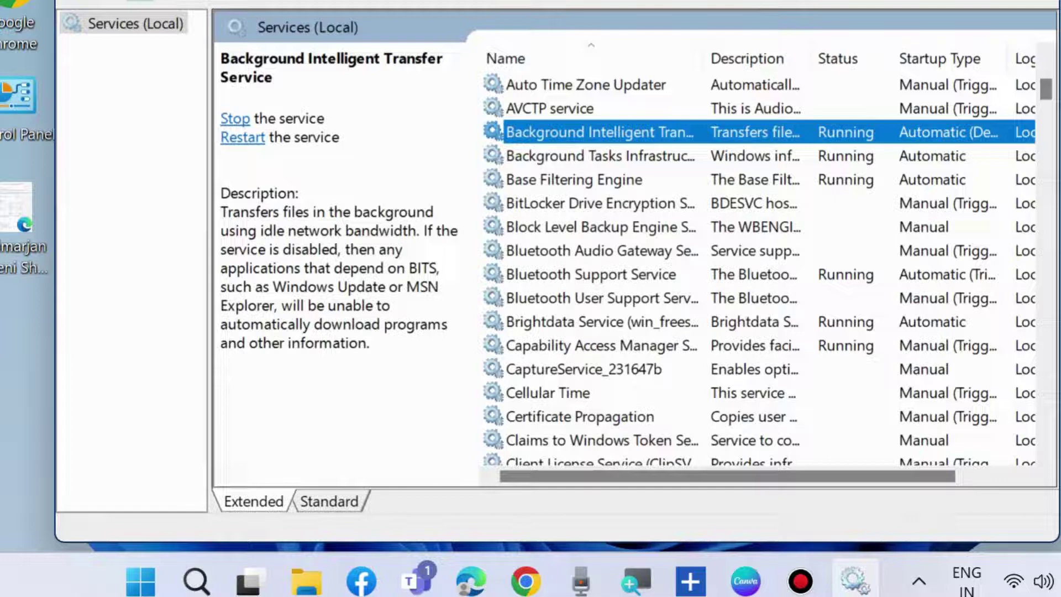
key(alt+F4)
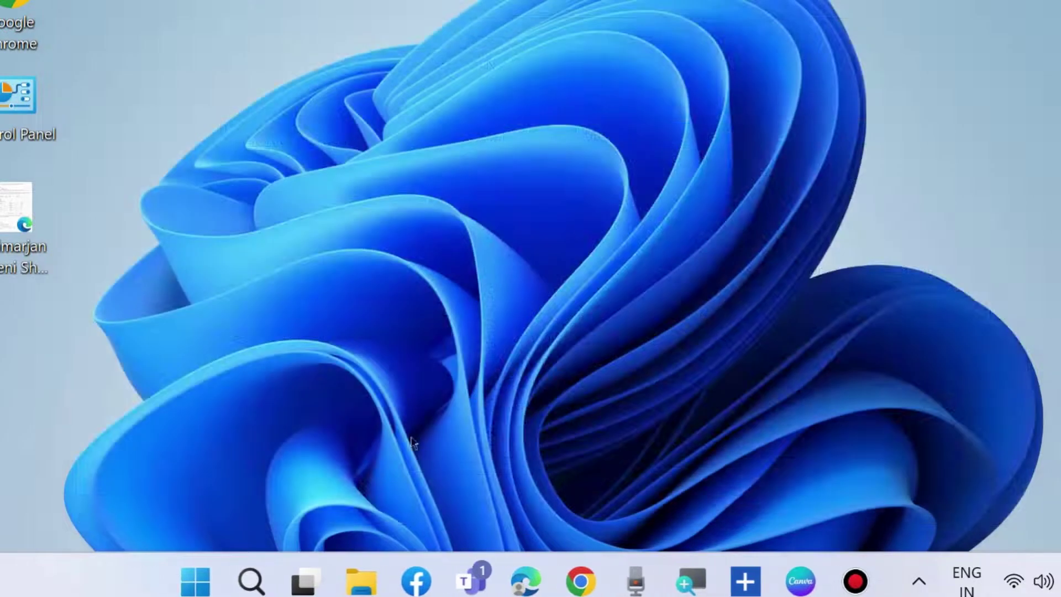
Search for 'defender firewall' and open Windows Defender Firewall in Control Panel
click(248, 580)
text(defender)
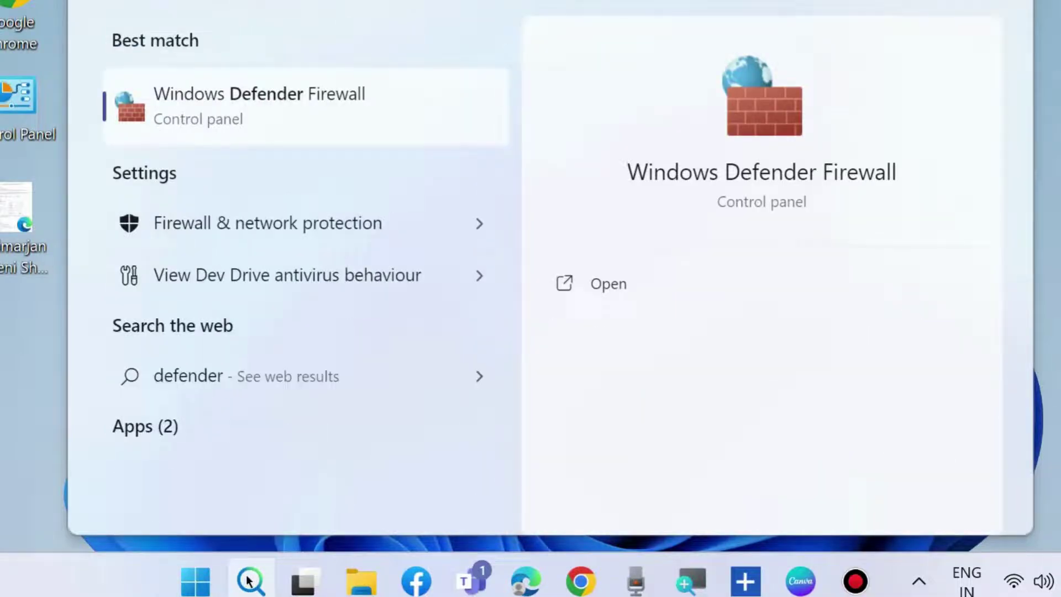
text(firewall)
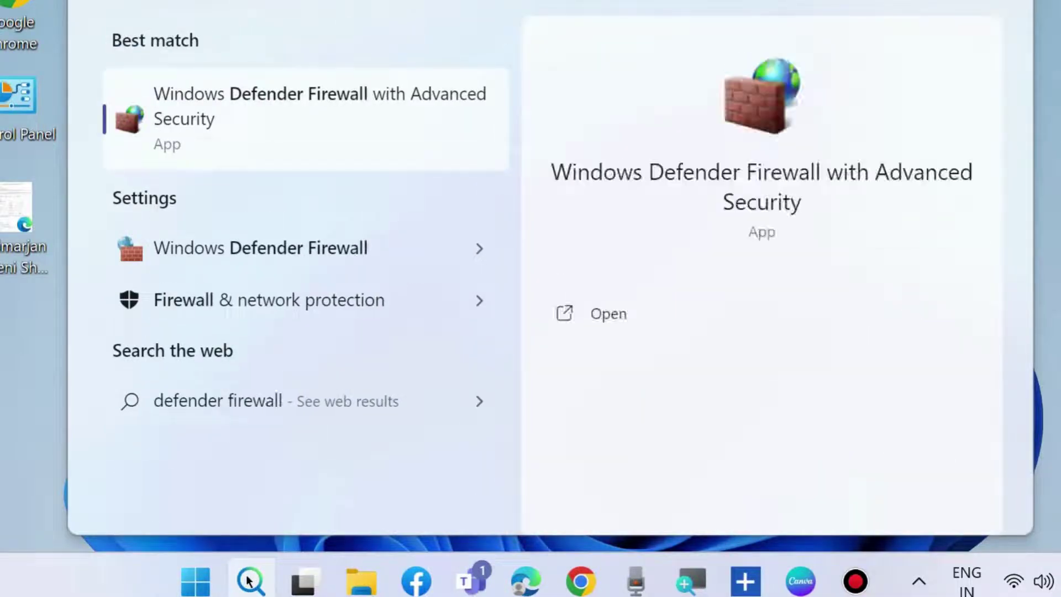
click(246, 251)
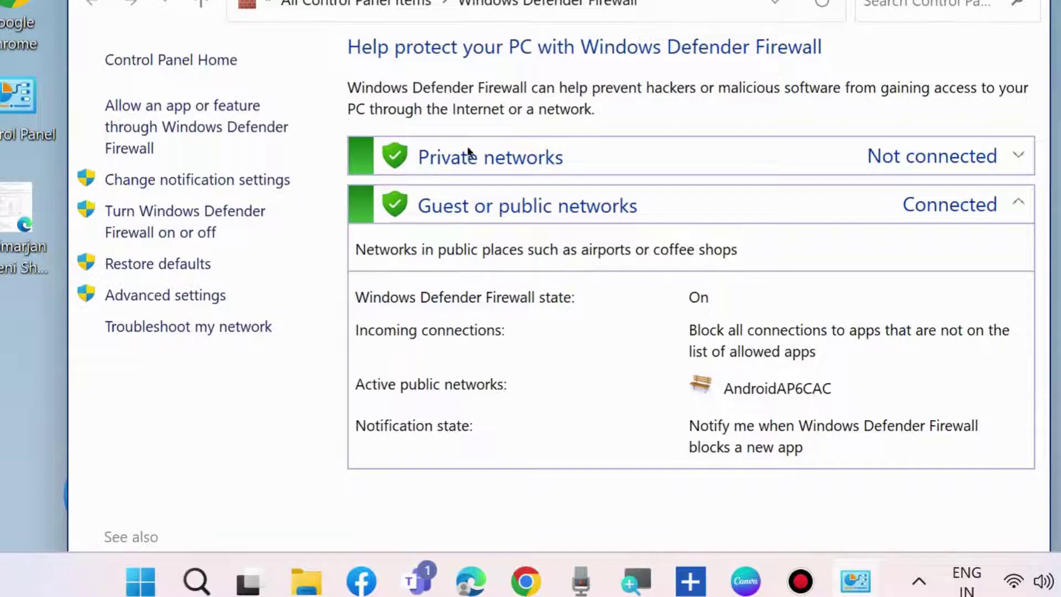
Turn off Windows Defender Firewall for private and public networks and confirm with OK
click(190, 218)
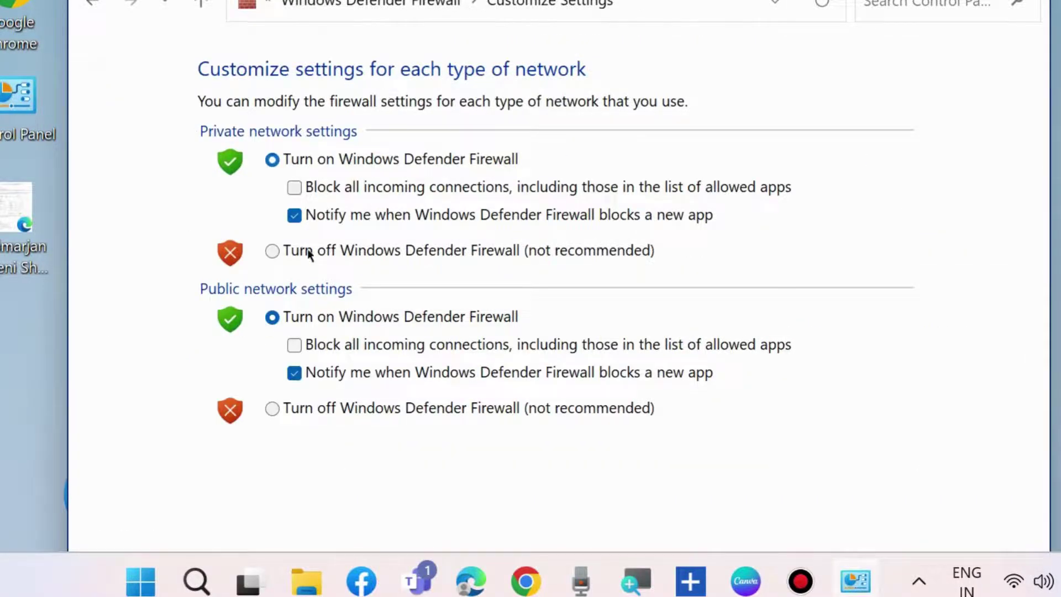
click(272, 251)
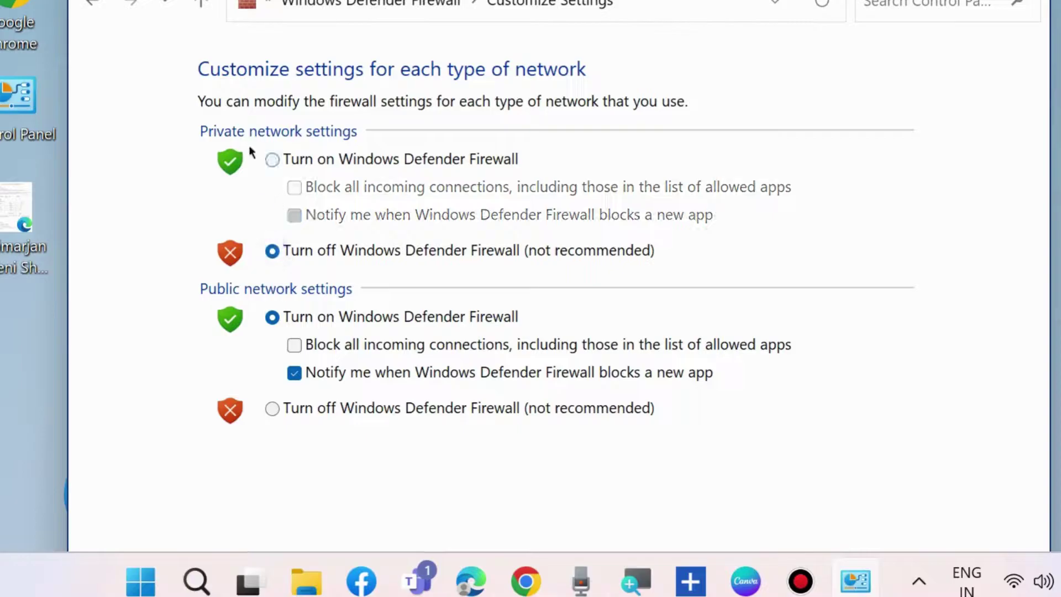
click(272, 409)
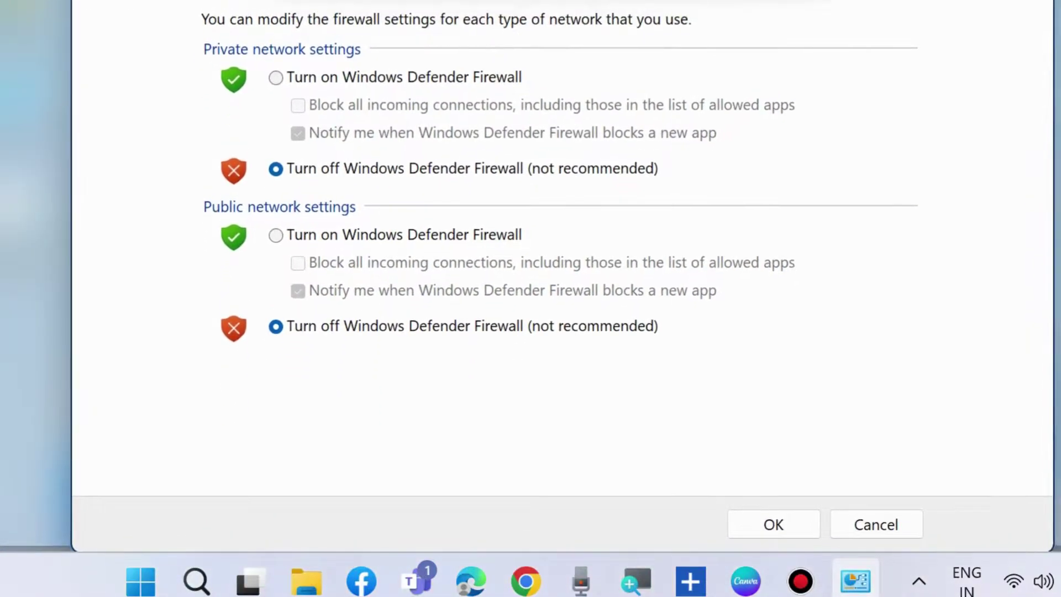
click(775, 525)
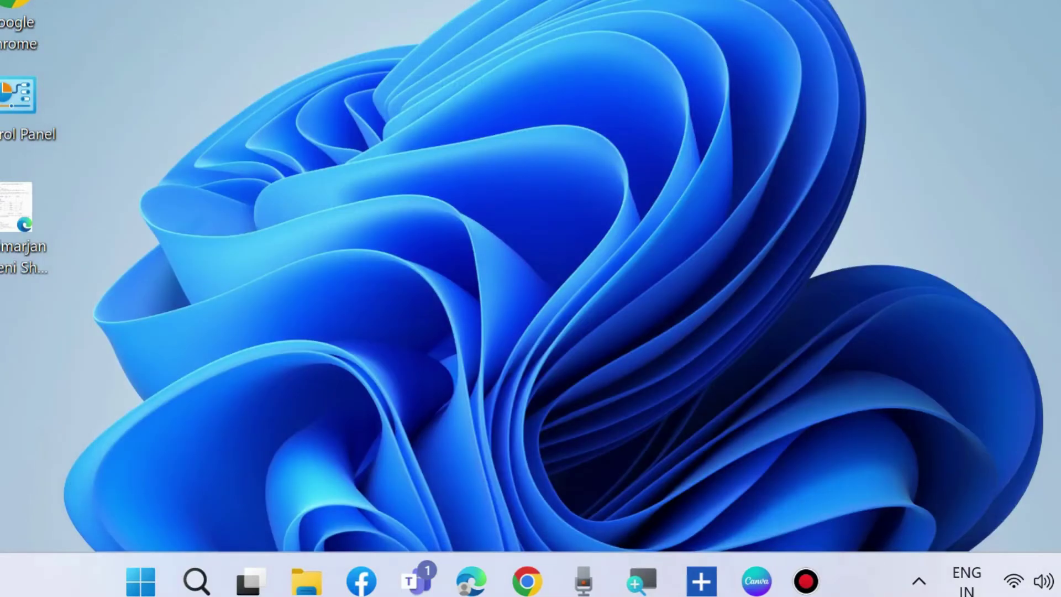